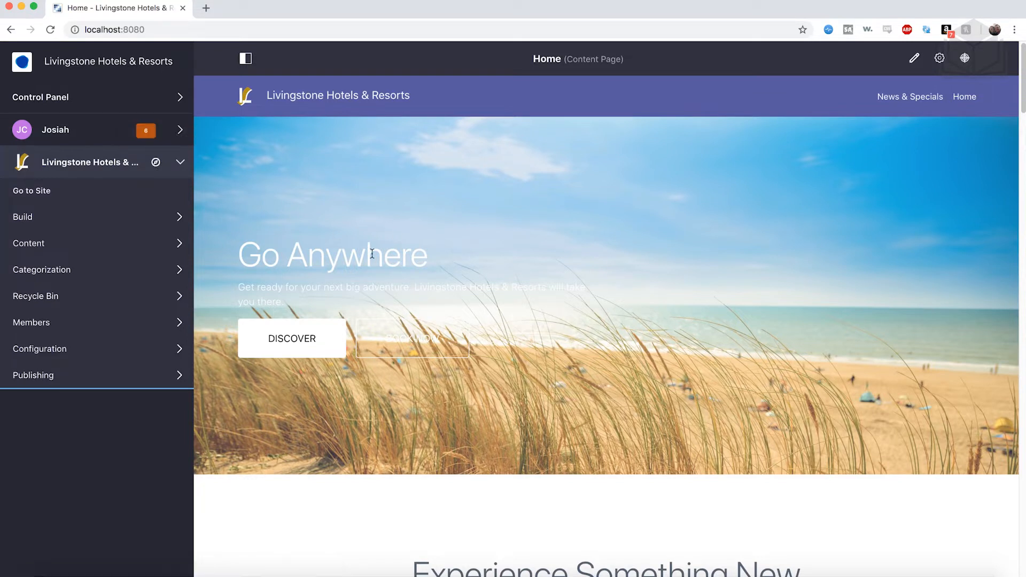
- Create a folder named Special Offers in the site's Web Content section and save it
click(131, 245)
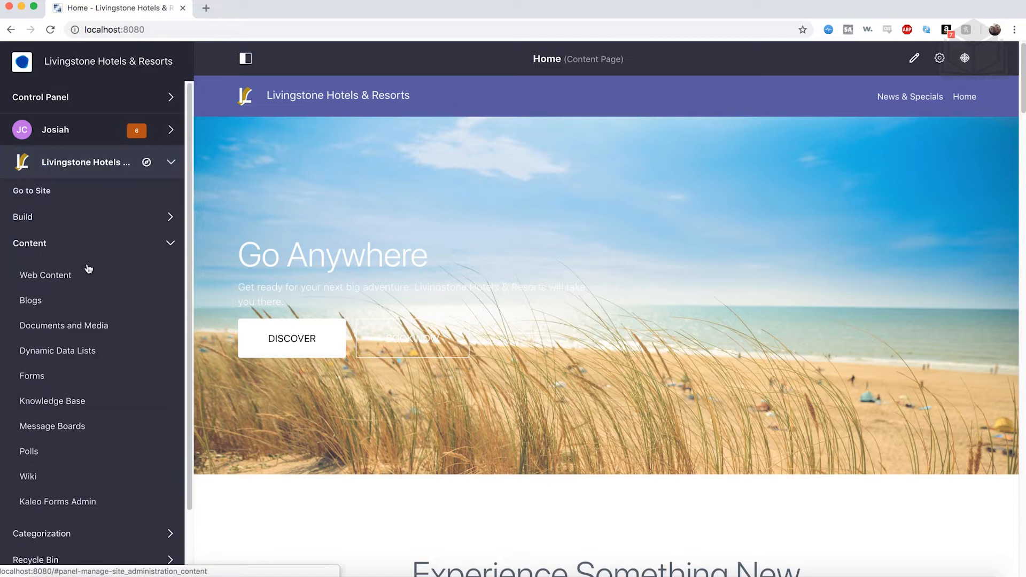
click(71, 276)
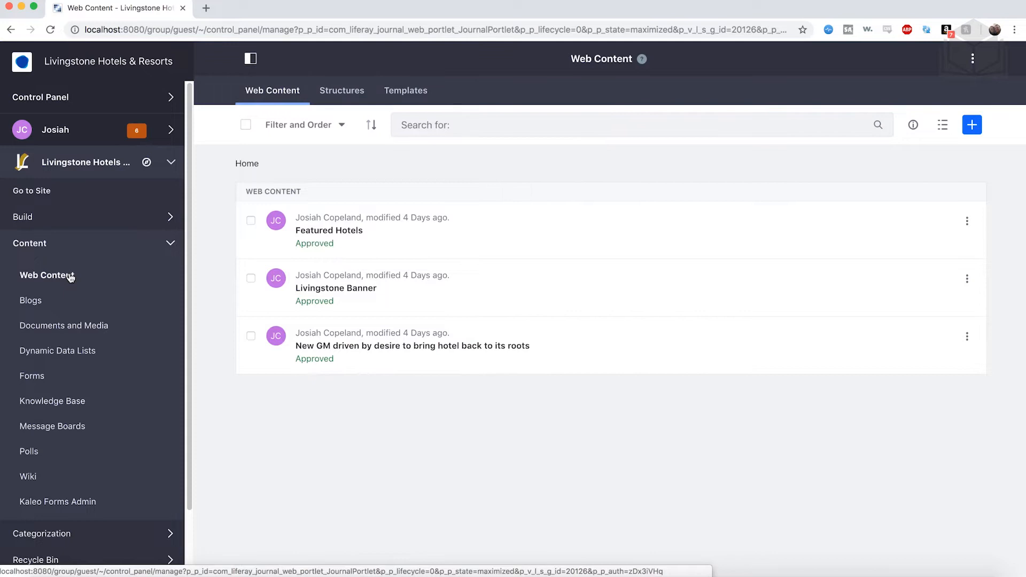
click(974, 130)
click(885, 86)
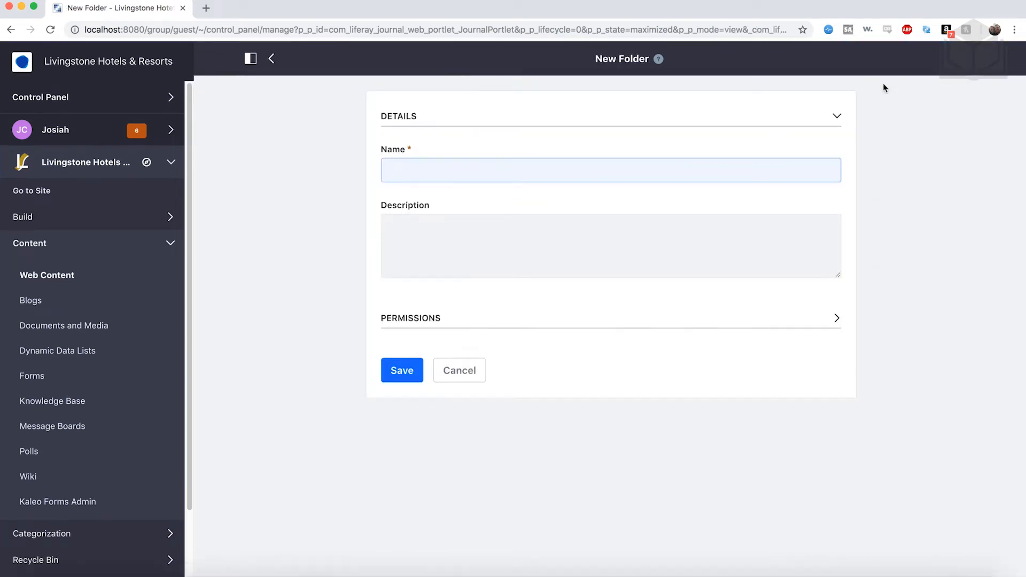
text(Special Offers)
click(415, 369)
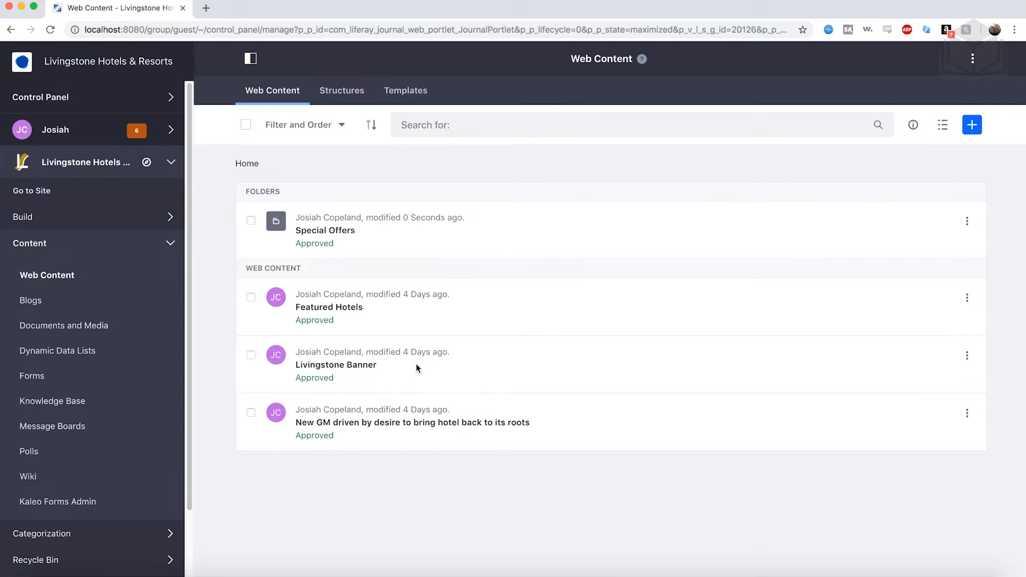
- Edit the Special Offers folder to use Single Approver as its default workflow and save the change
click(967, 223)
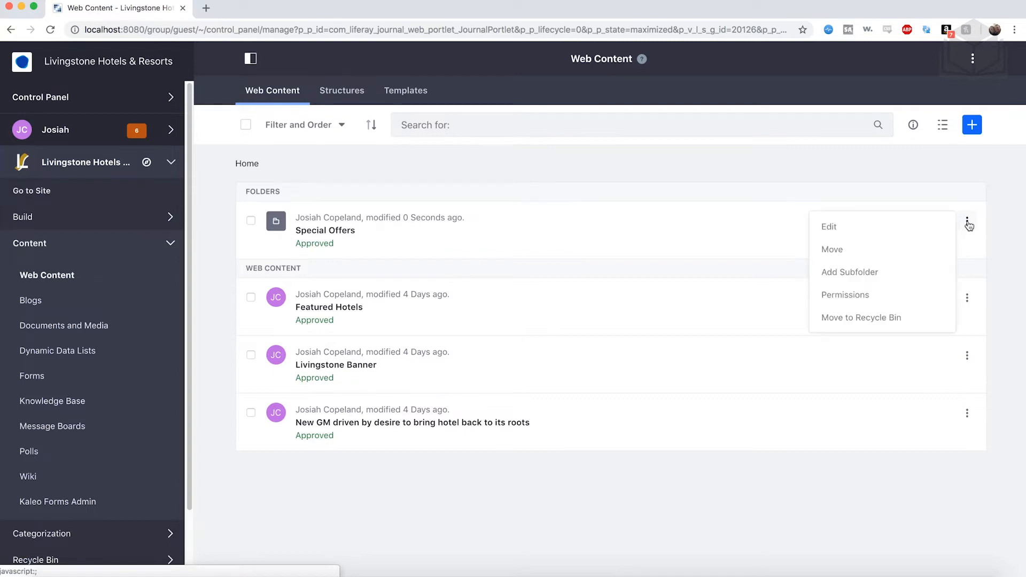
click(899, 230)
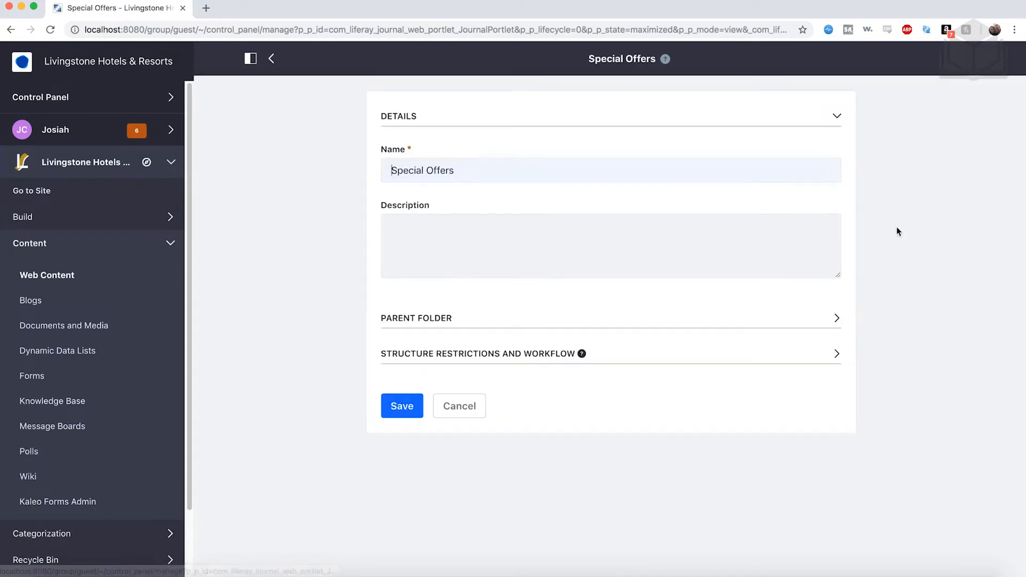
click(607, 357)
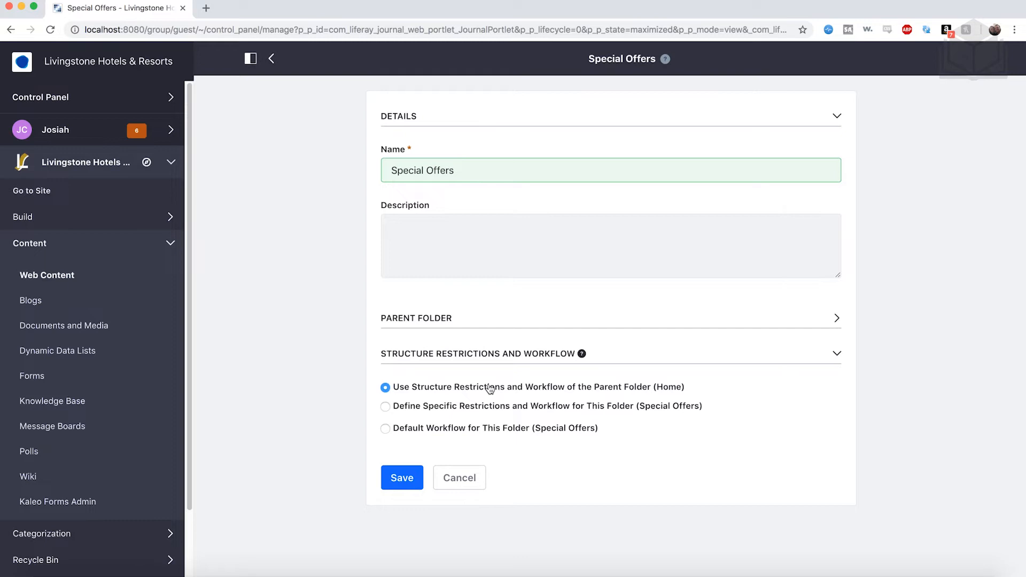
click(499, 436)
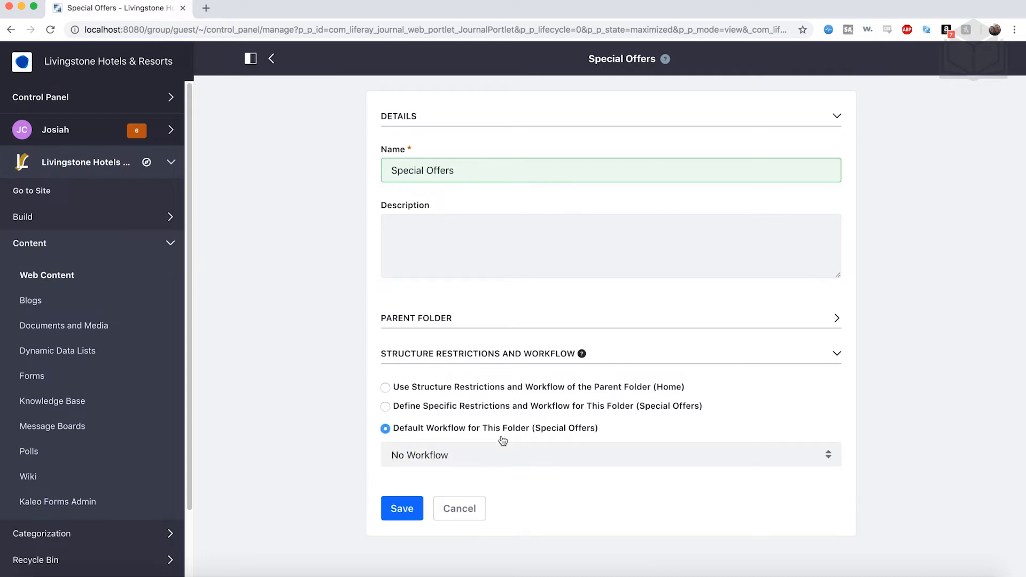
click(516, 461)
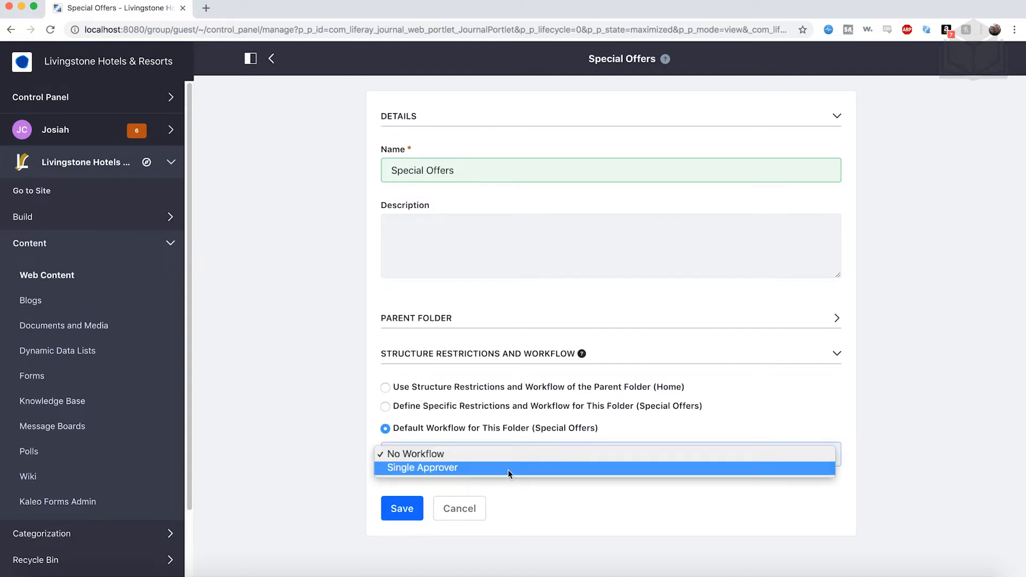
click(508, 469)
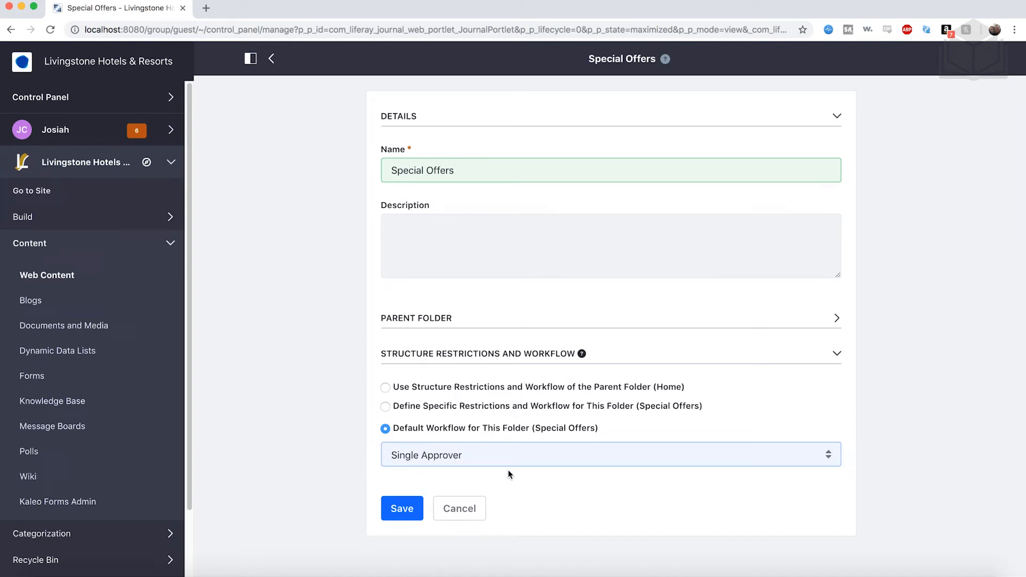
click(402, 512)
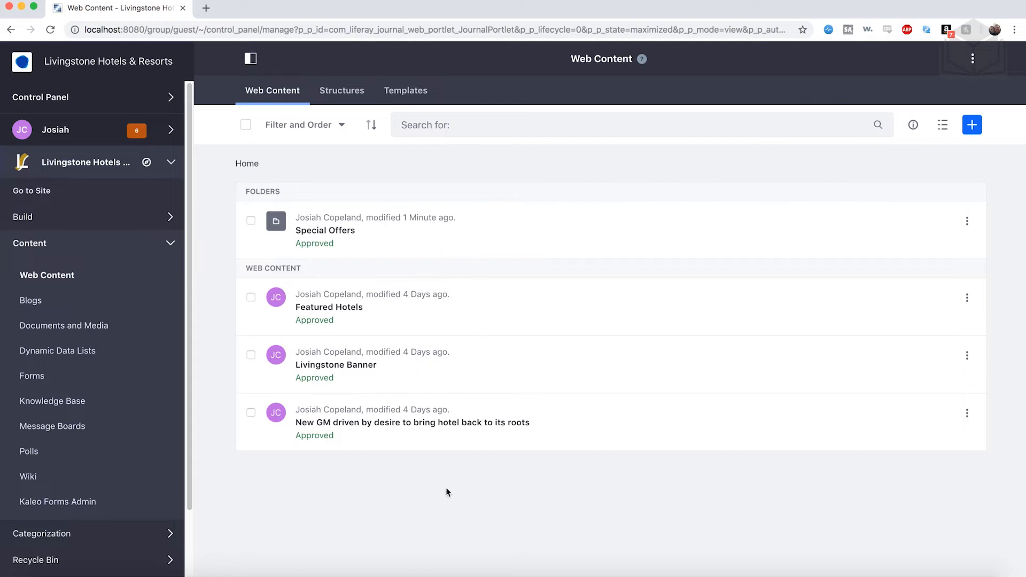
- Choose banner-and-offers.lar from the 09-managing-process-workflow folder as the file for a new web content import
click(974, 62)
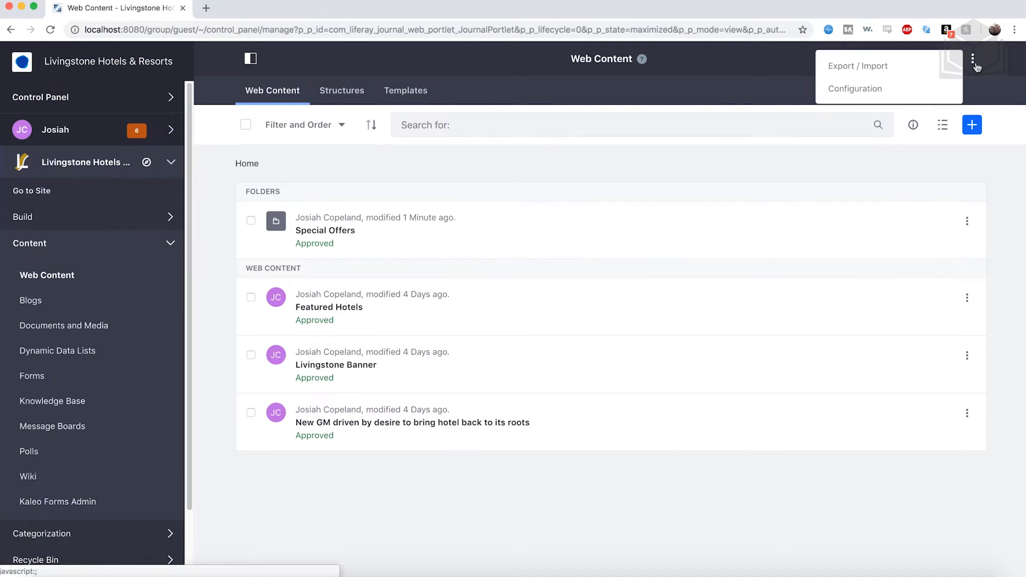
click(899, 65)
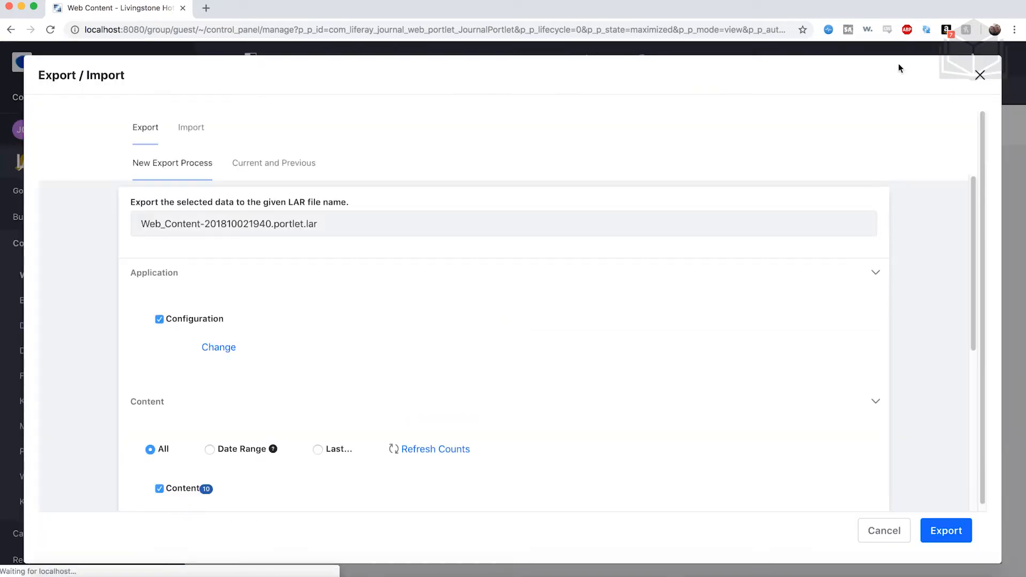
click(195, 122)
click(533, 246)
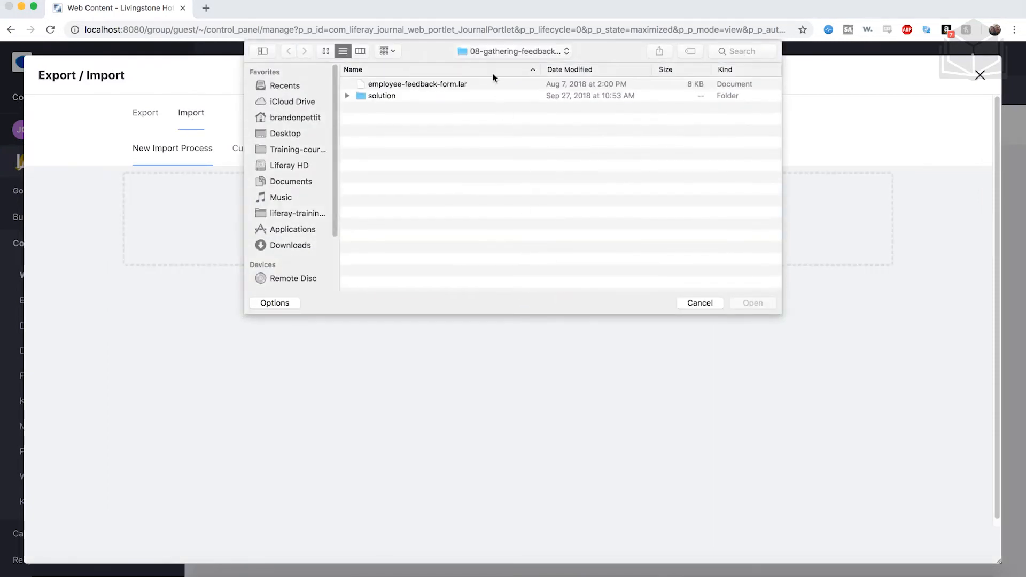
click(489, 54)
click(490, 61)
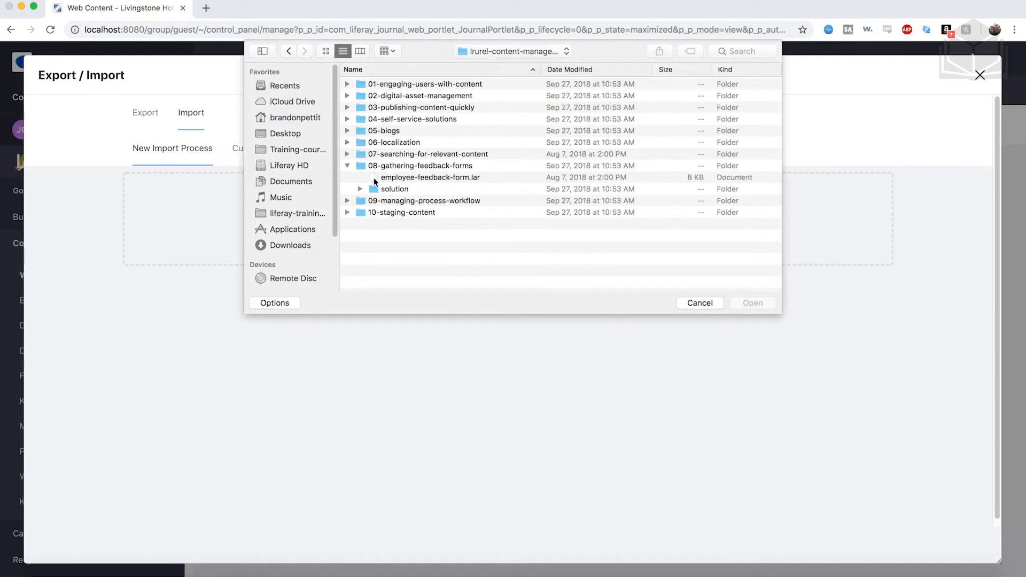
click(347, 166)
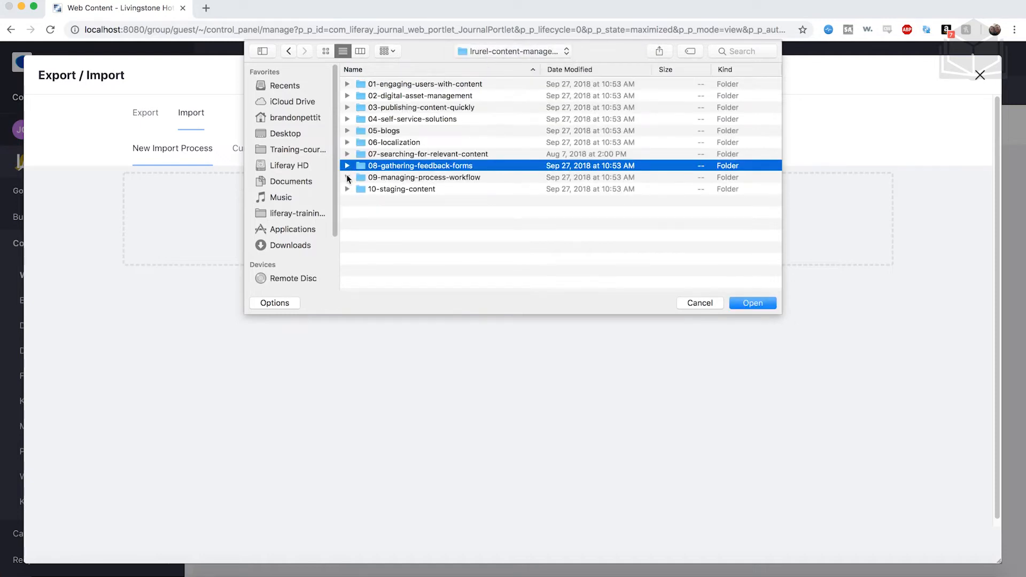
click(347, 177)
click(385, 177)
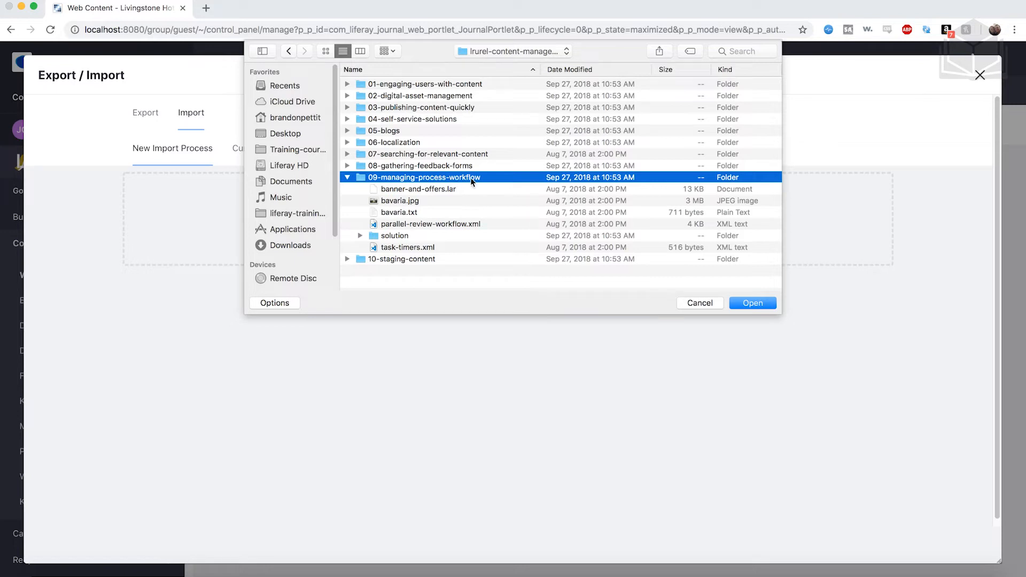
click(446, 190)
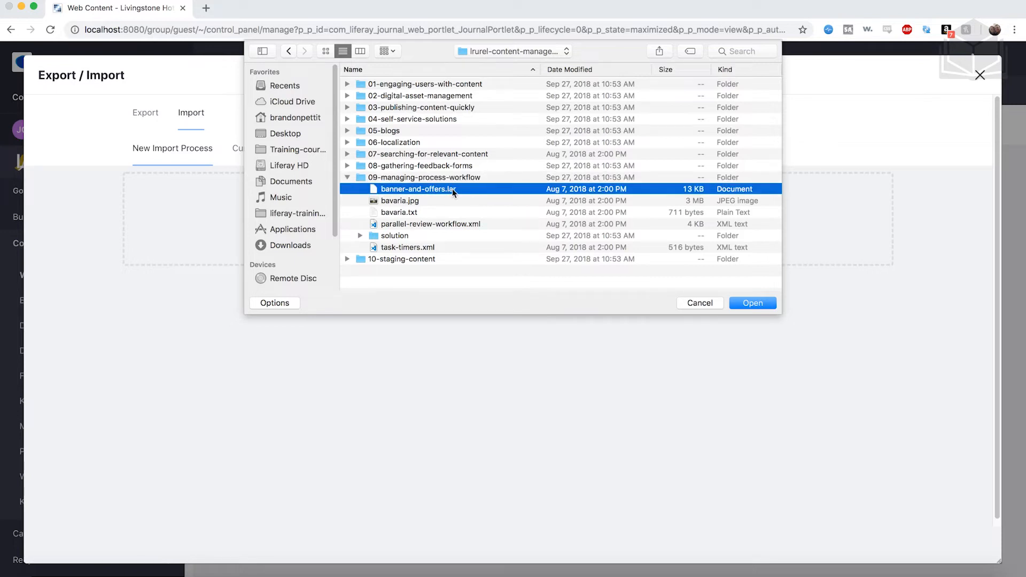
click(750, 301)
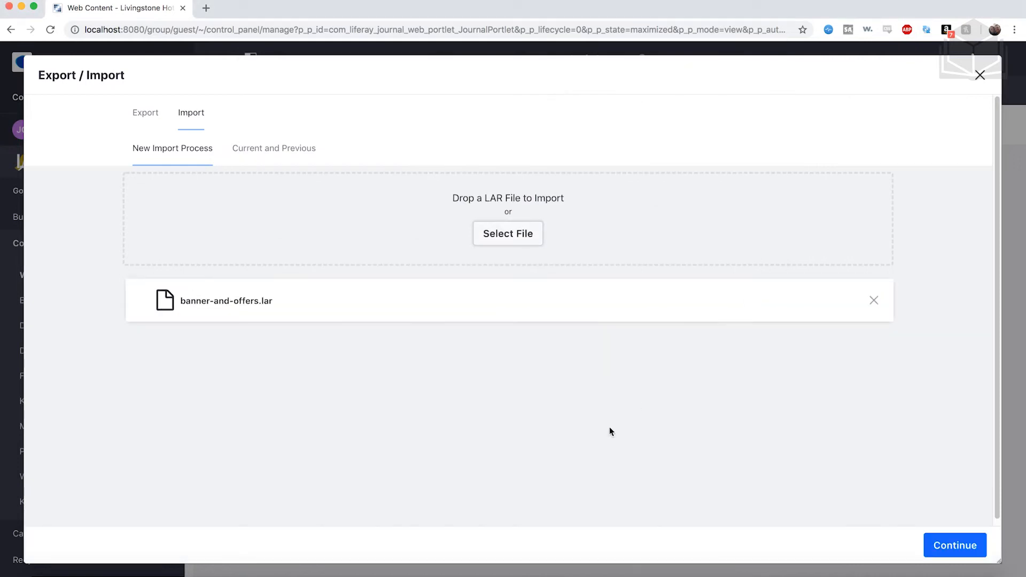
- Run the import of banner-and-offers.lar with its preset options and return to the web content list
click(954, 545)
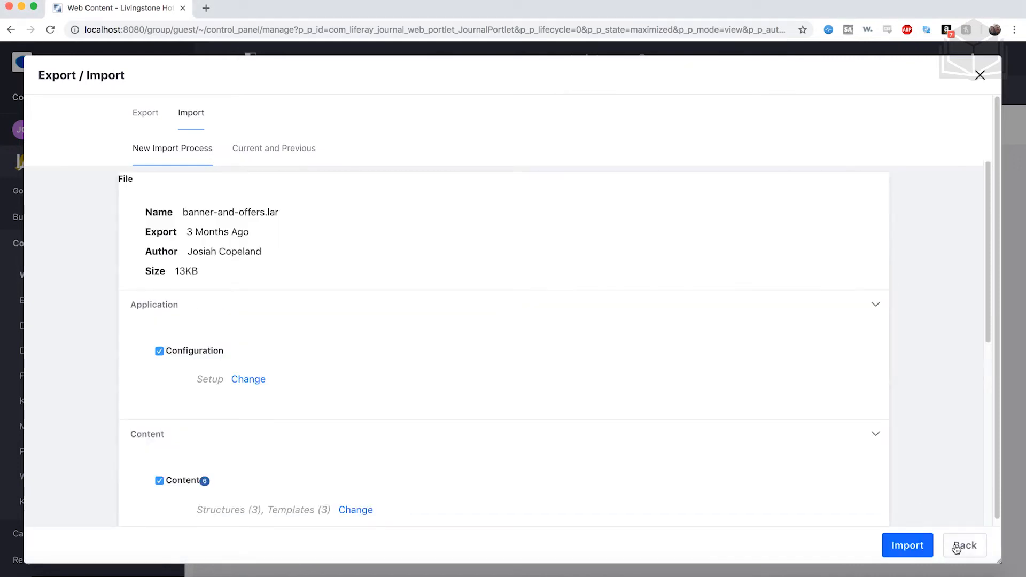
click(897, 546)
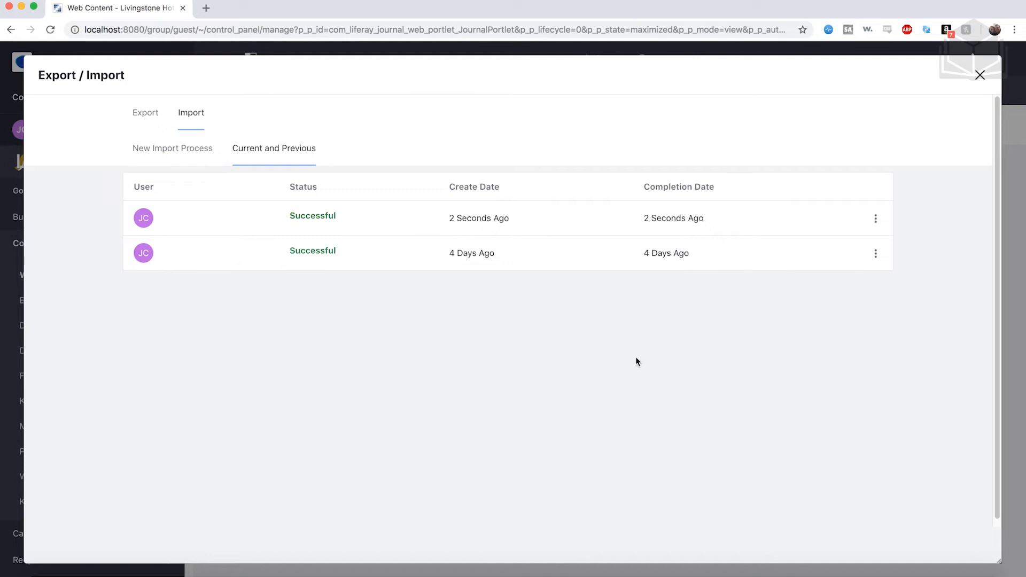
click(982, 77)
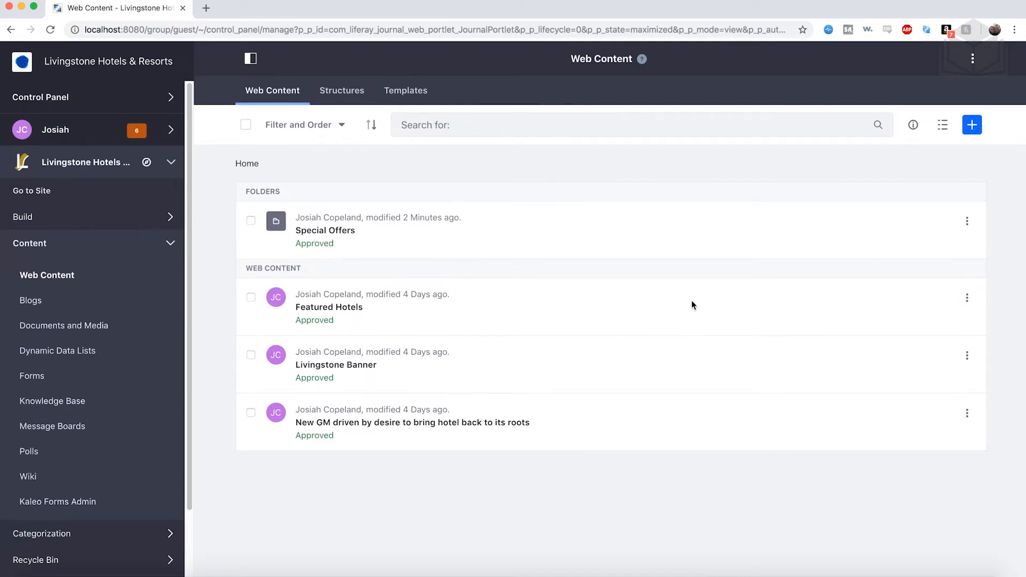
- Start a Special Offer web content article inside the Special Offers folder and title it "Bavarian Special Offer"
click(348, 237)
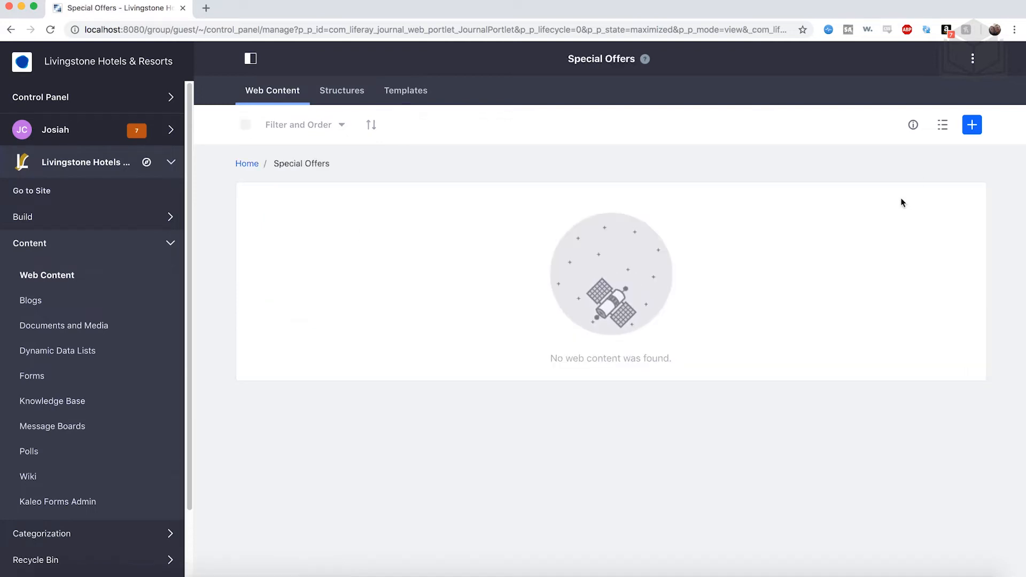
click(978, 133)
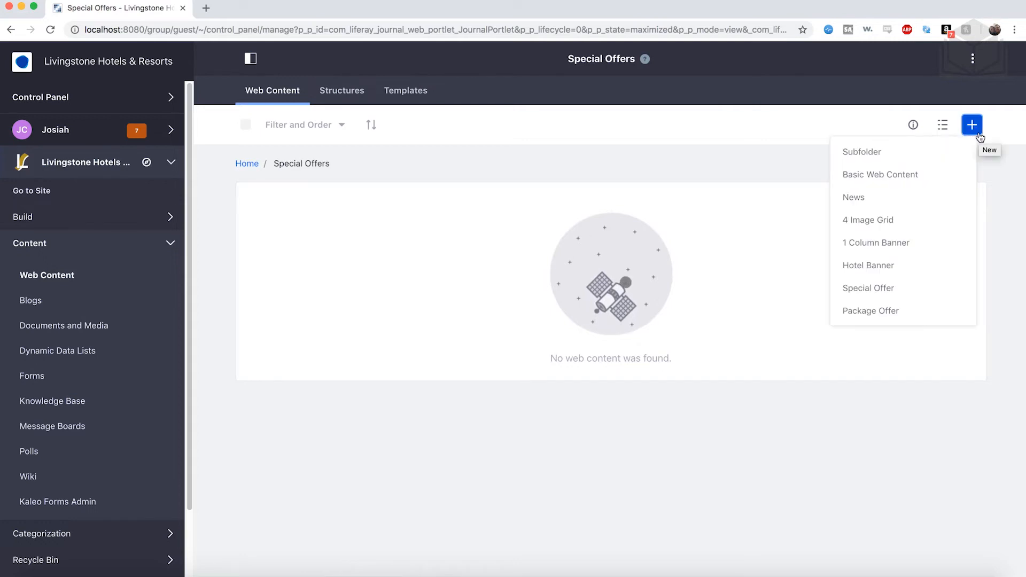
click(901, 295)
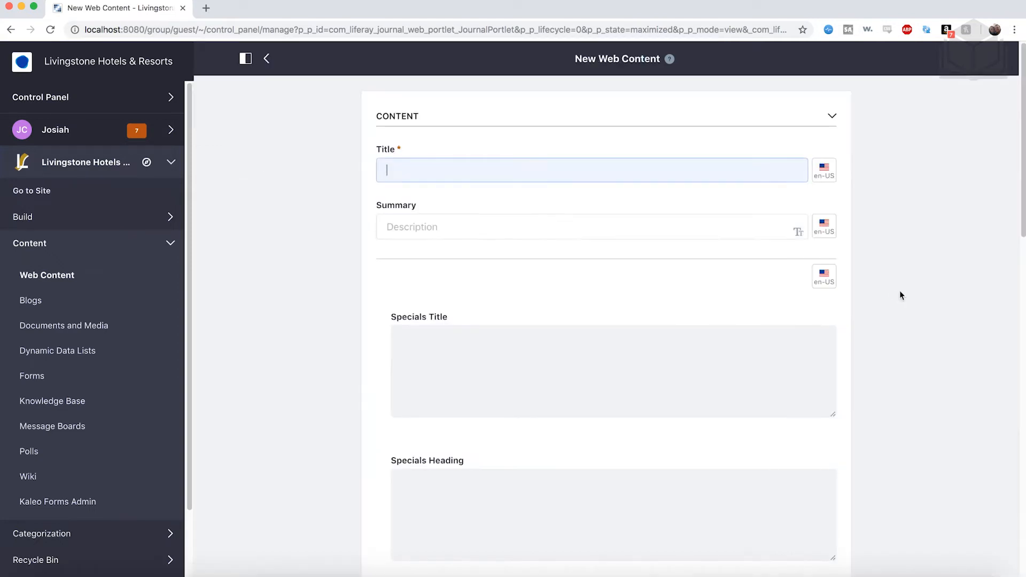
text(Bavarian Special Offer)
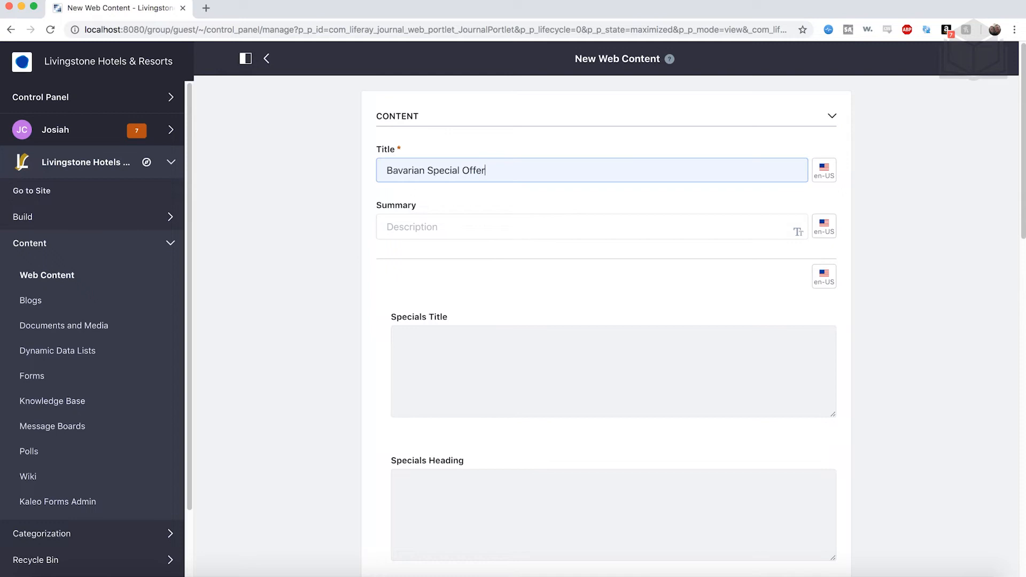
- Copy the article title "Bavarian Special Offer" into the Specials Title field
key(super+a)
key(super+c)
key(Right)
click(479, 357)
key(super+v)
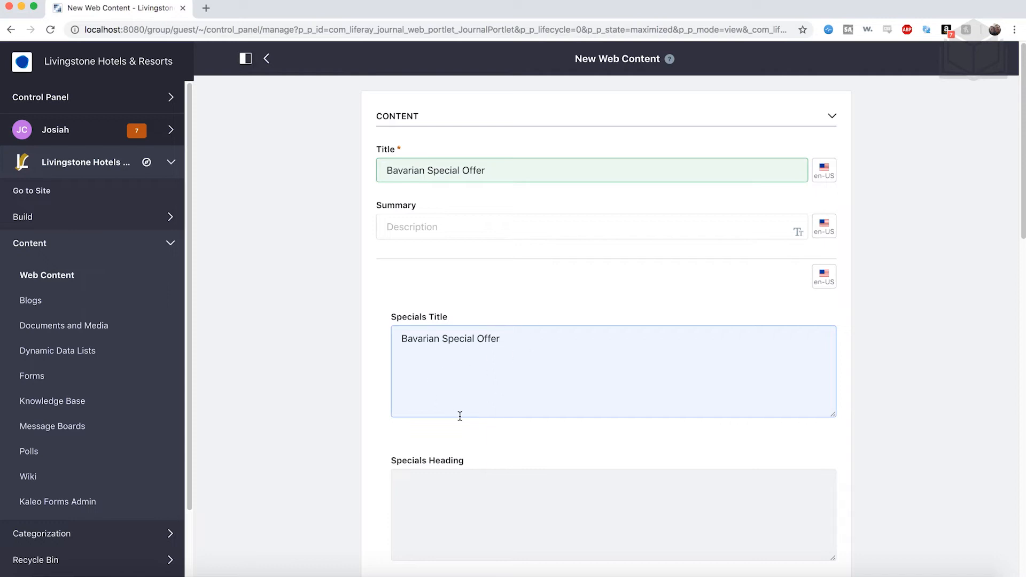
- Switch to Finder, open bavaria.txt from the 09-managing-process-workflow folder, and copy all of its text
scroll(460, 417, down, 3)
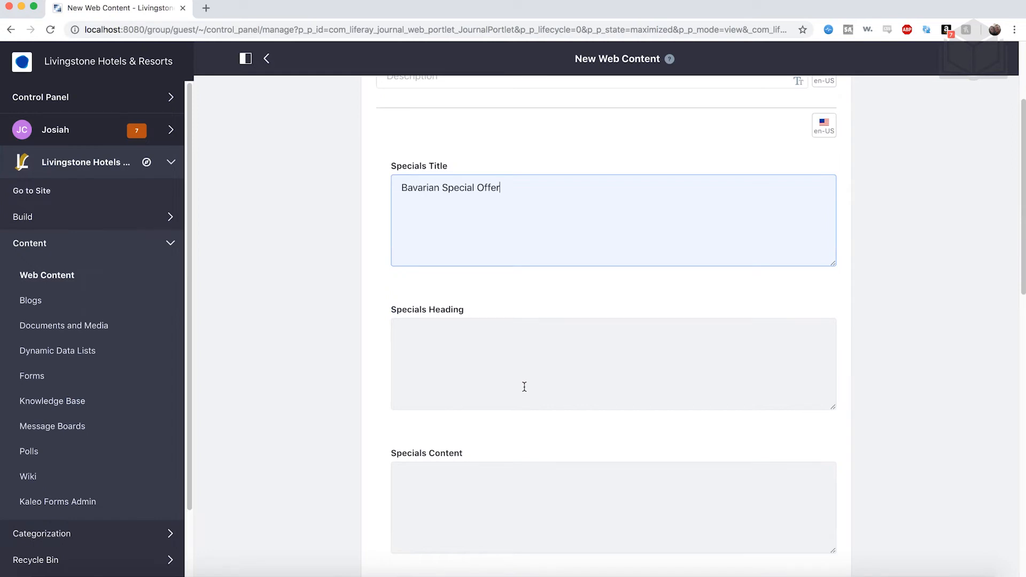
key(super+Tab)
key(super+Tab)
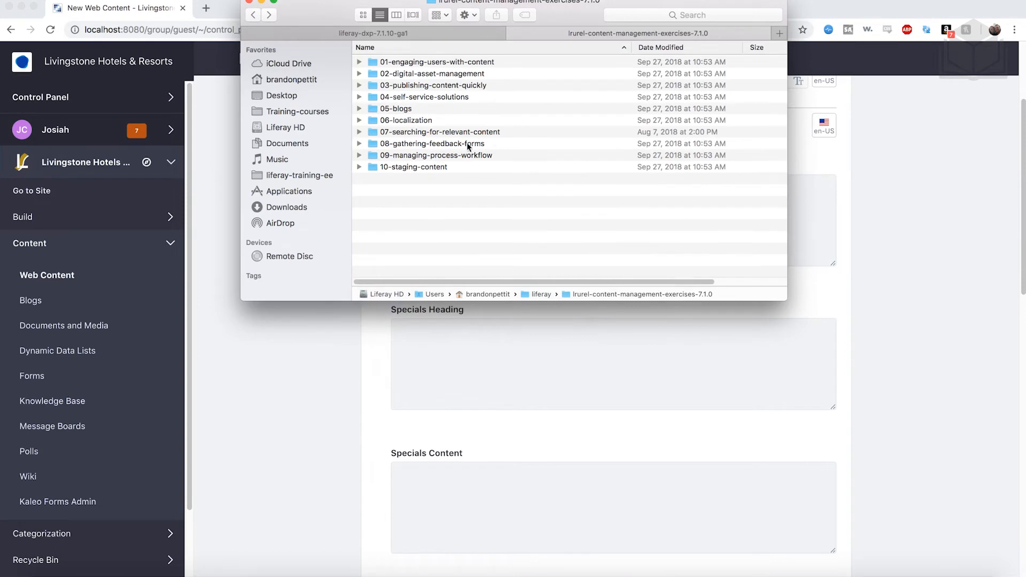
double_click(407, 156)
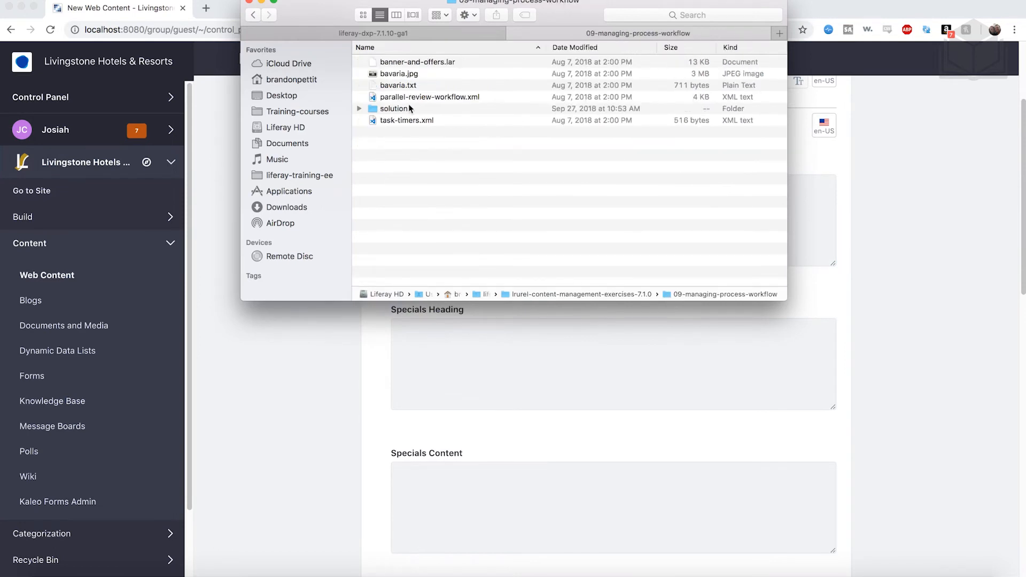
double_click(420, 87)
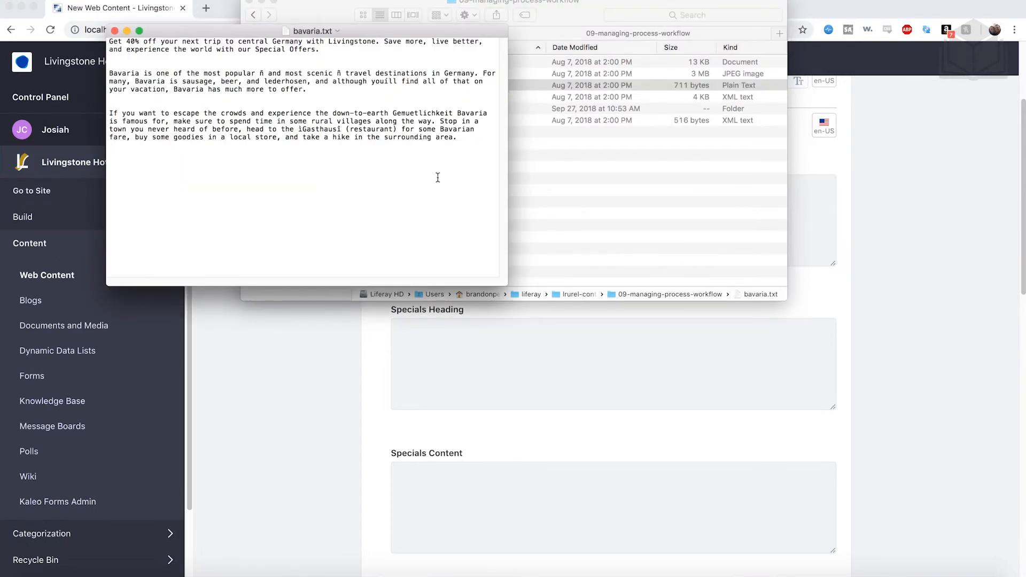
key(super+a)
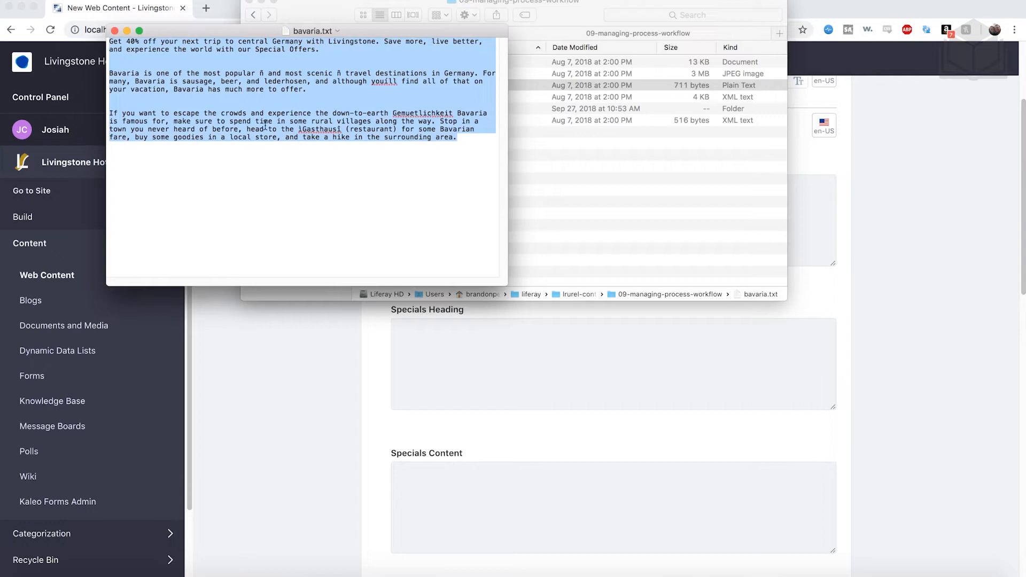
click(115, 31)
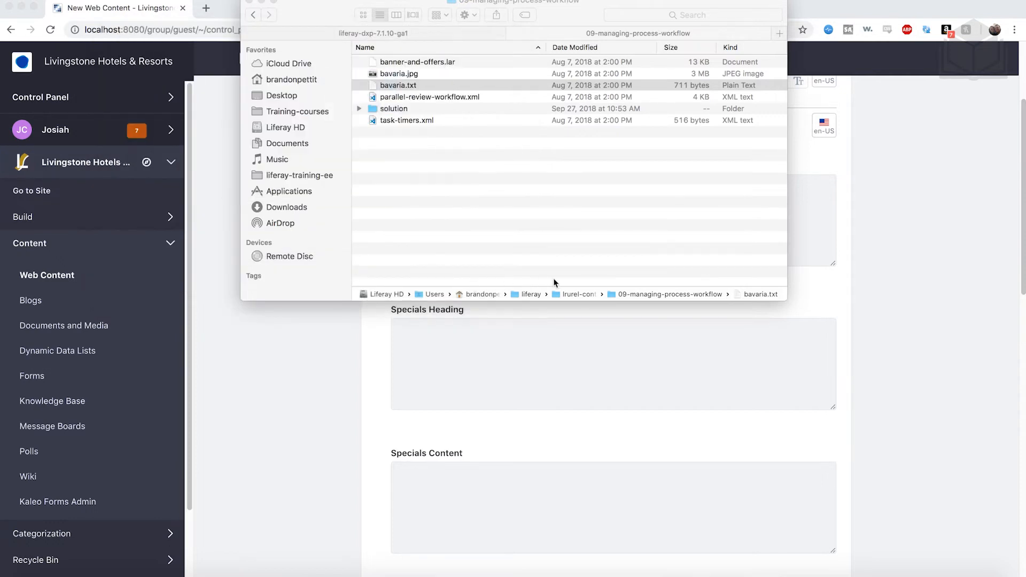
- Return to the article form in Chrome and paste the bavaria.txt text into the Specials Content field
click(537, 340)
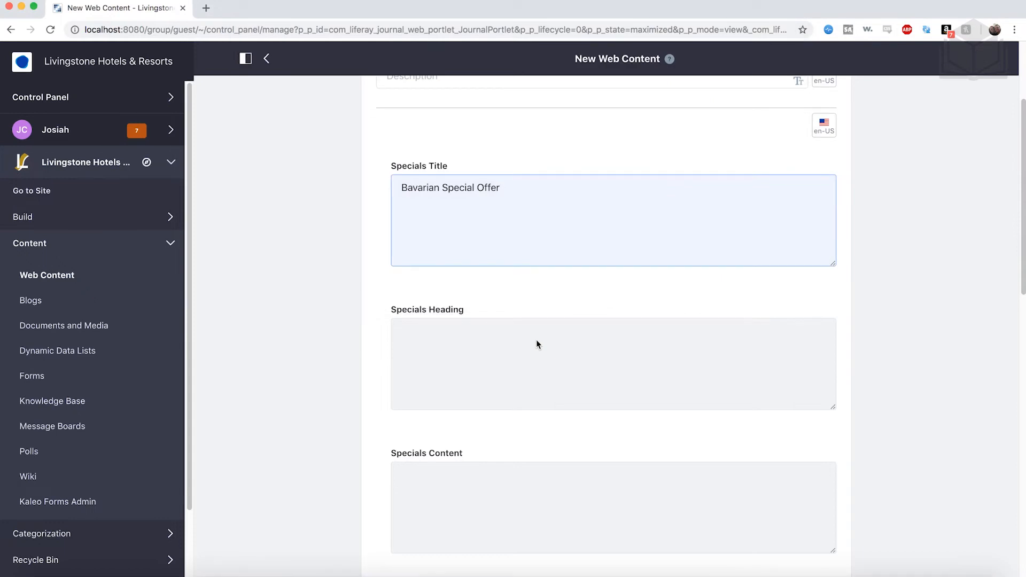
click(467, 484)
scroll(550, 470, down, 2)
key(super+v)
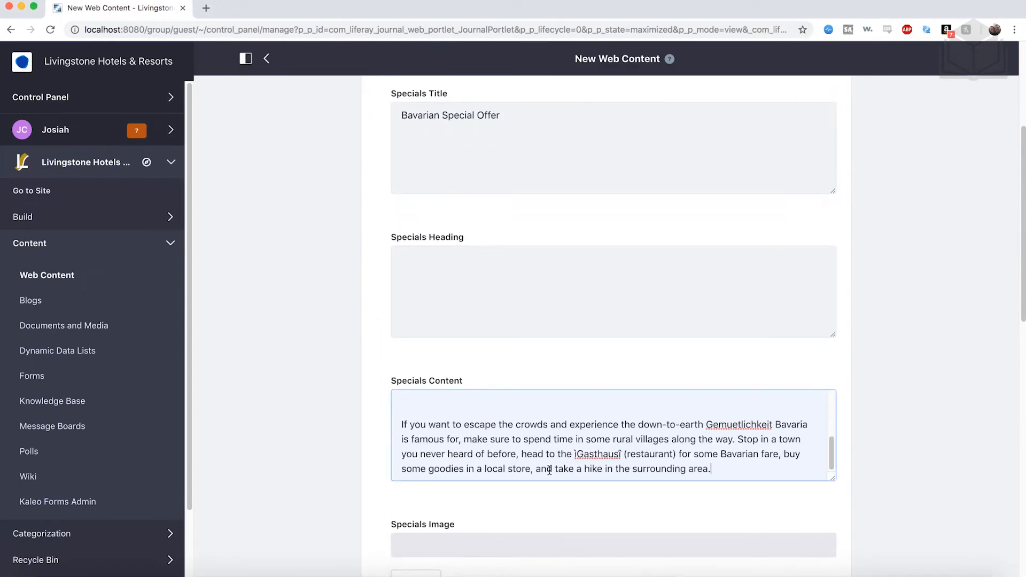
- Upload bavaria.jpg from the 09-managing-process-workflow folder to Documents and Media and add it as the Specials Image
scroll(546, 429, up, 1)
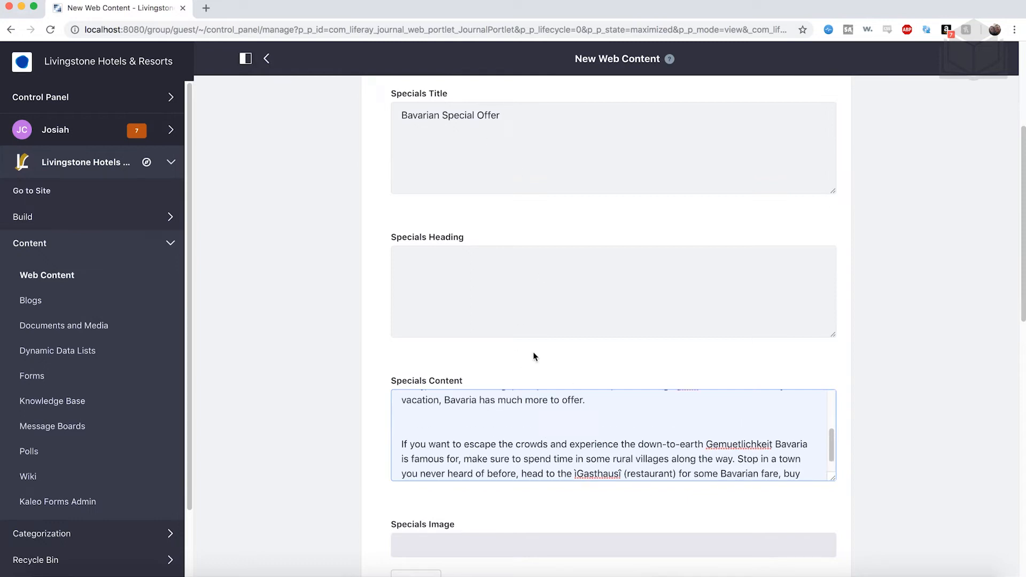
scroll(548, 405, down, 1)
scroll(542, 417, down, 2)
scroll(542, 417, down, 1)
scroll(542, 417, down, 5)
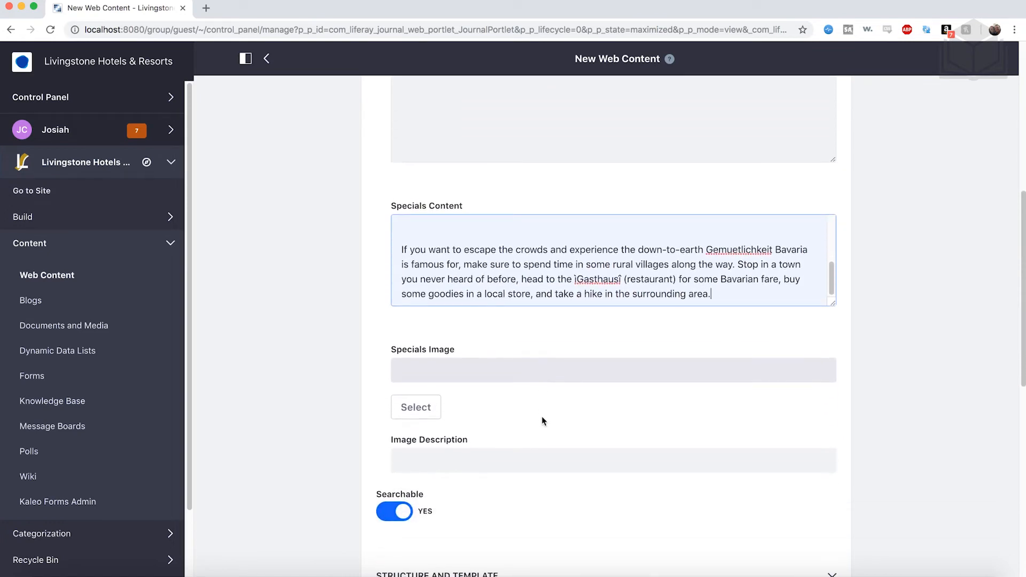
click(433, 410)
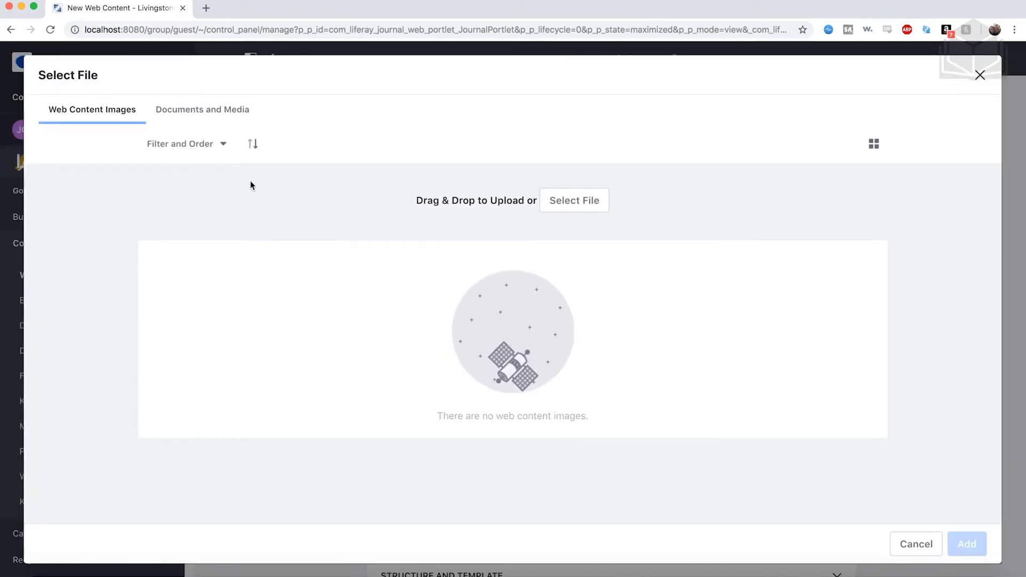
click(224, 110)
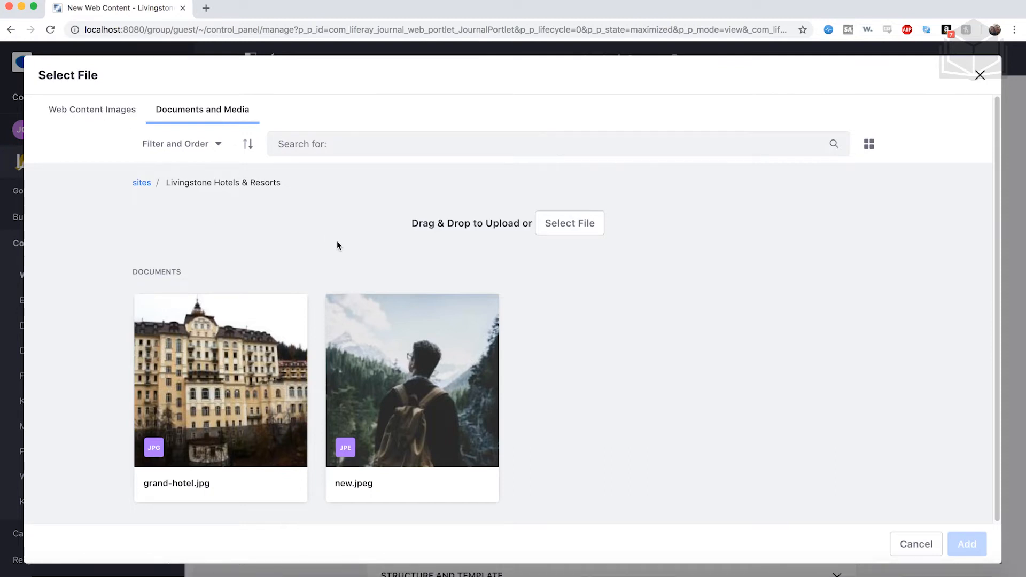
click(578, 226)
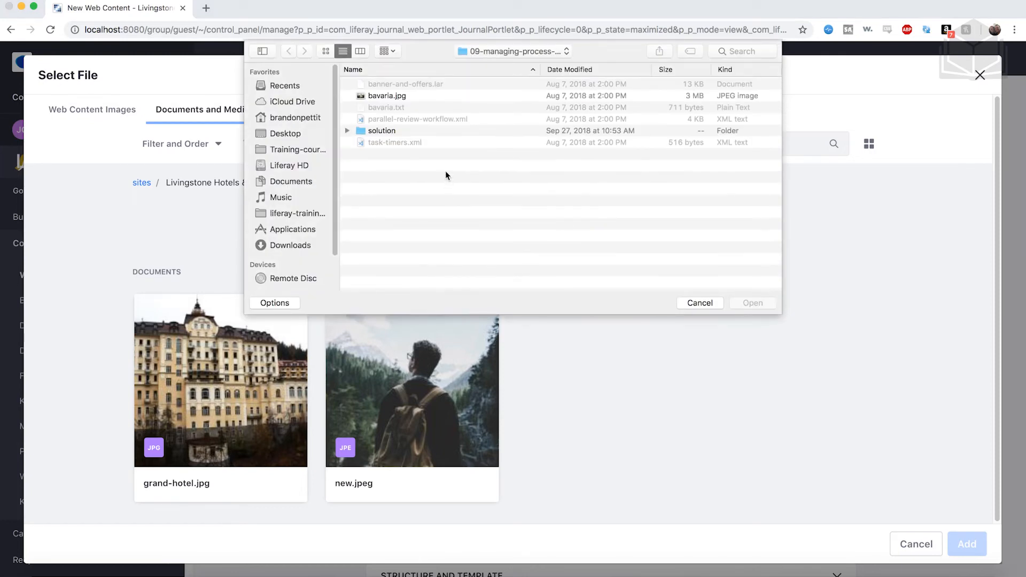
click(451, 96)
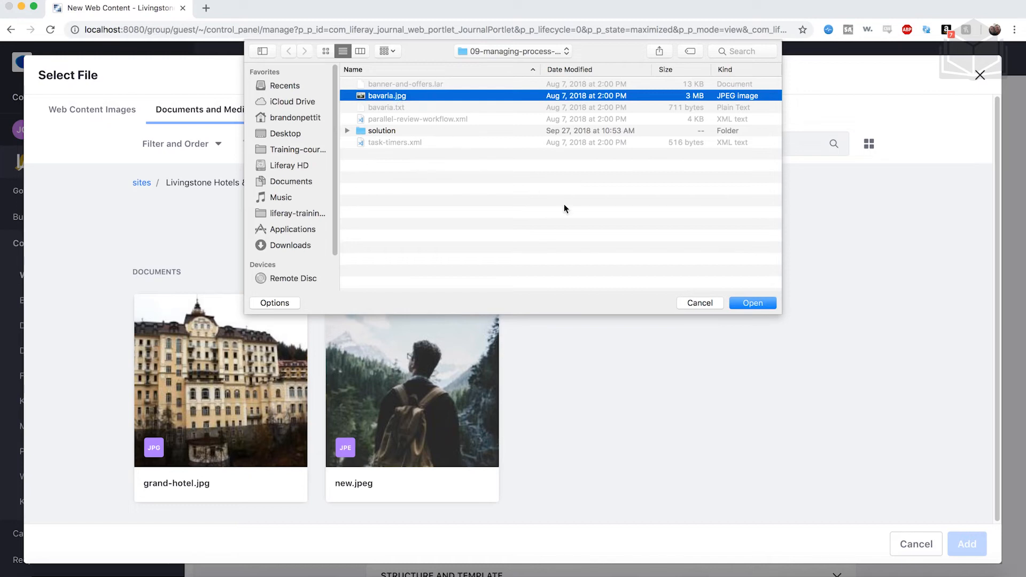
click(754, 304)
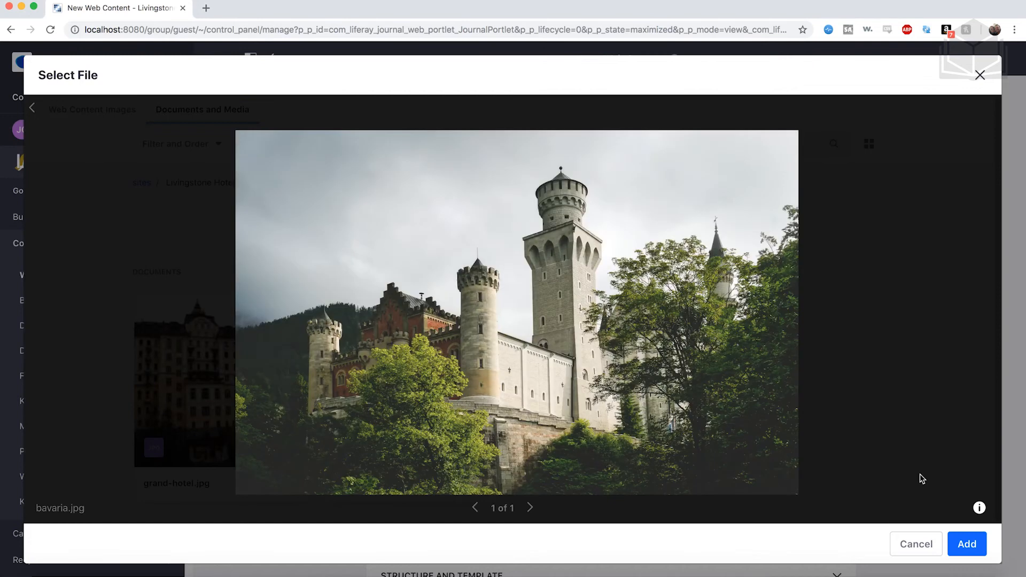
click(964, 546)
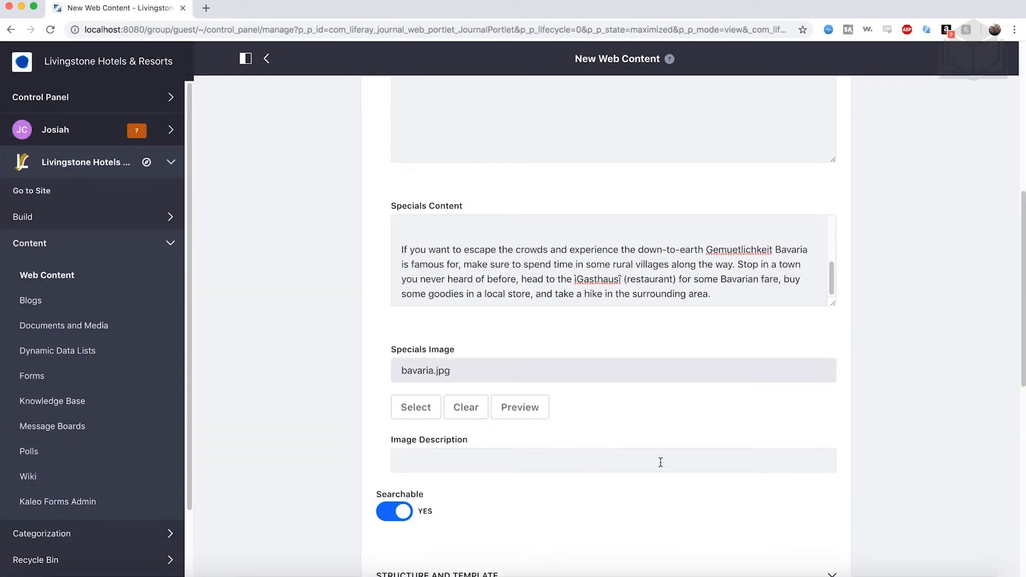
- Submit the Bavarian Special Offer article for publication and open its review task from the account's notifications
scroll(661, 463, down, 10)
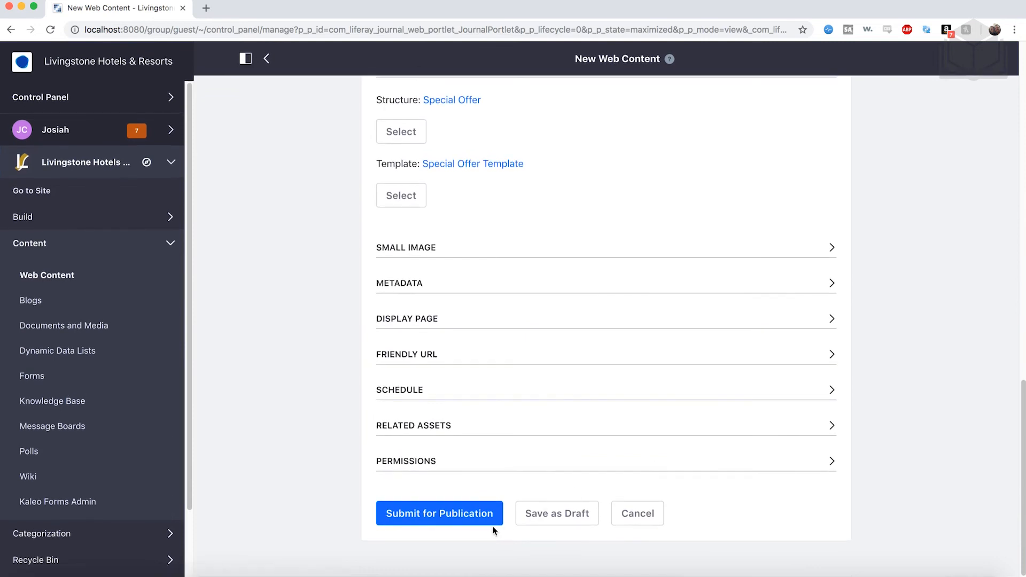
click(463, 524)
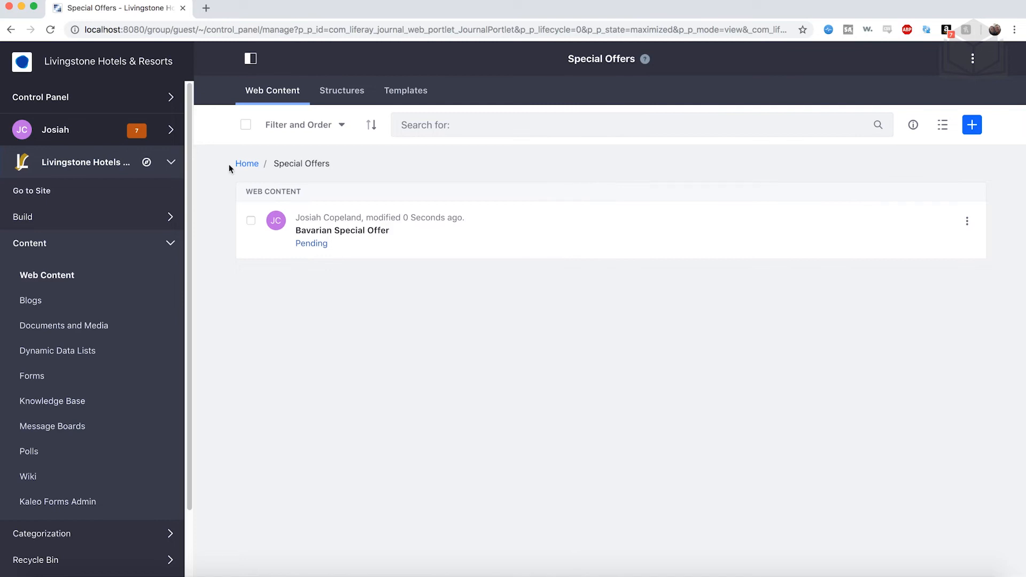
click(172, 130)
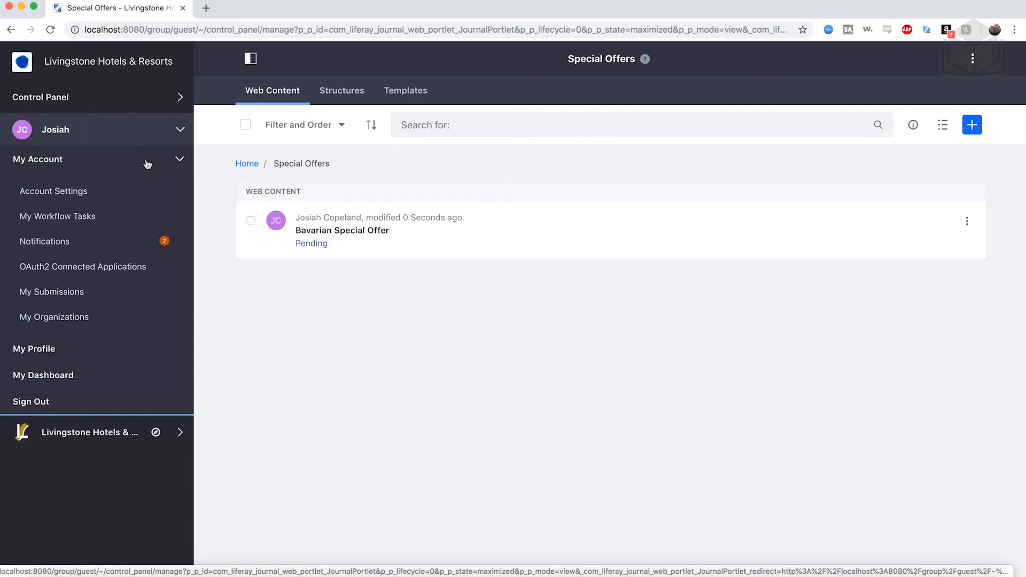
click(66, 250)
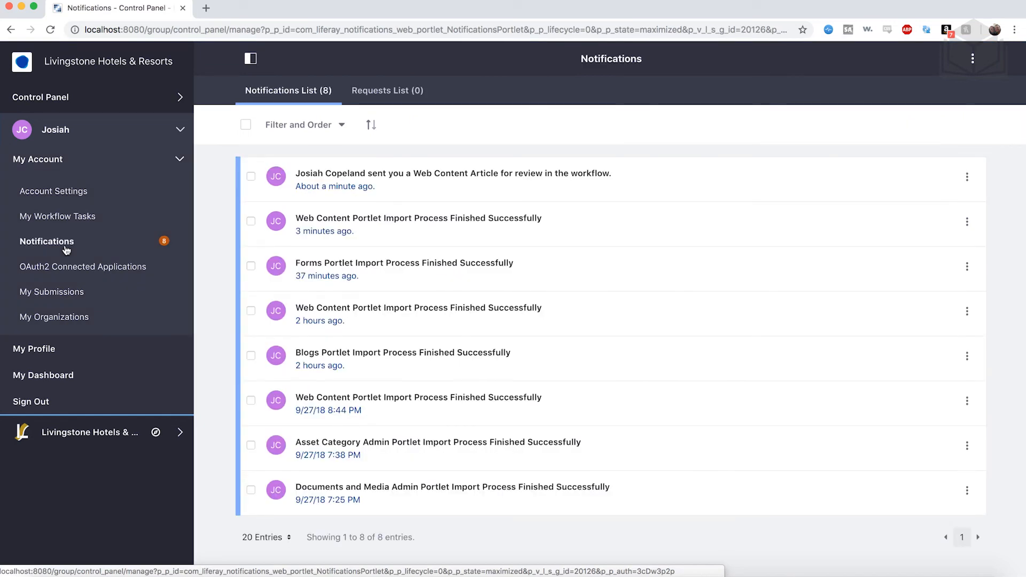
click(503, 174)
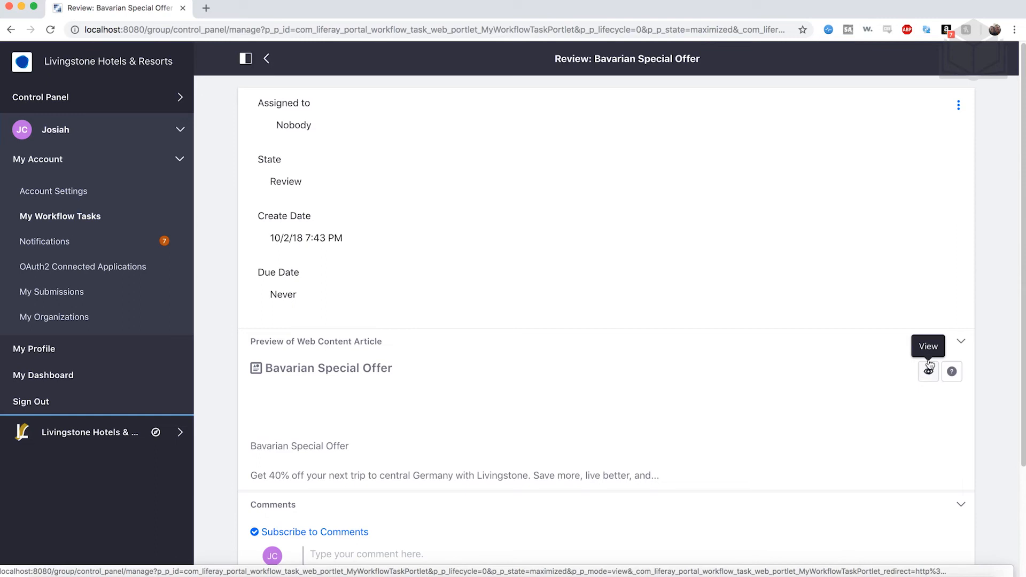
- Assign the Bavarian Special Offer review task to yourself with the comment "Reviewing the offer"
click(958, 111)
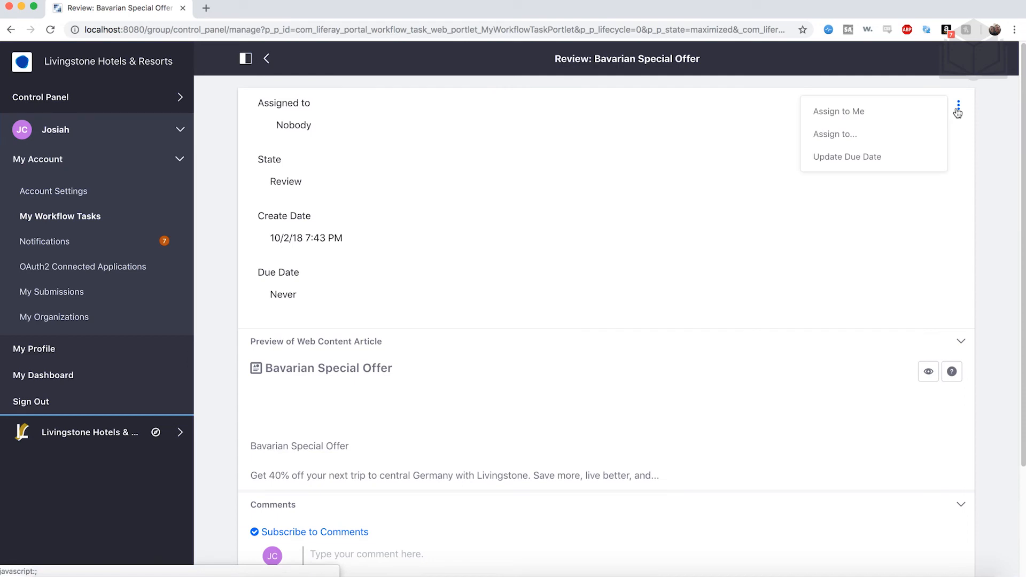
click(892, 119)
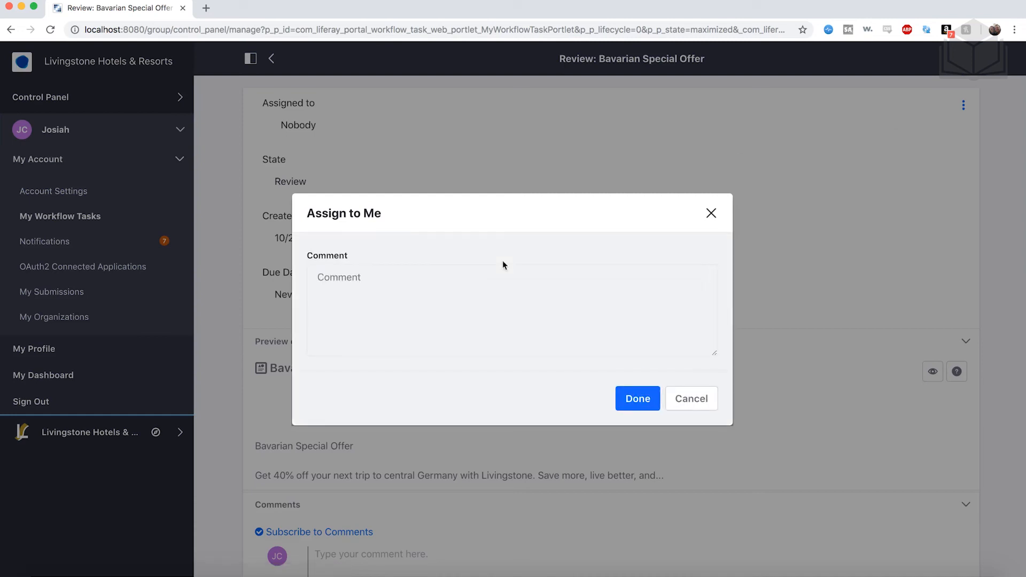
click(458, 289)
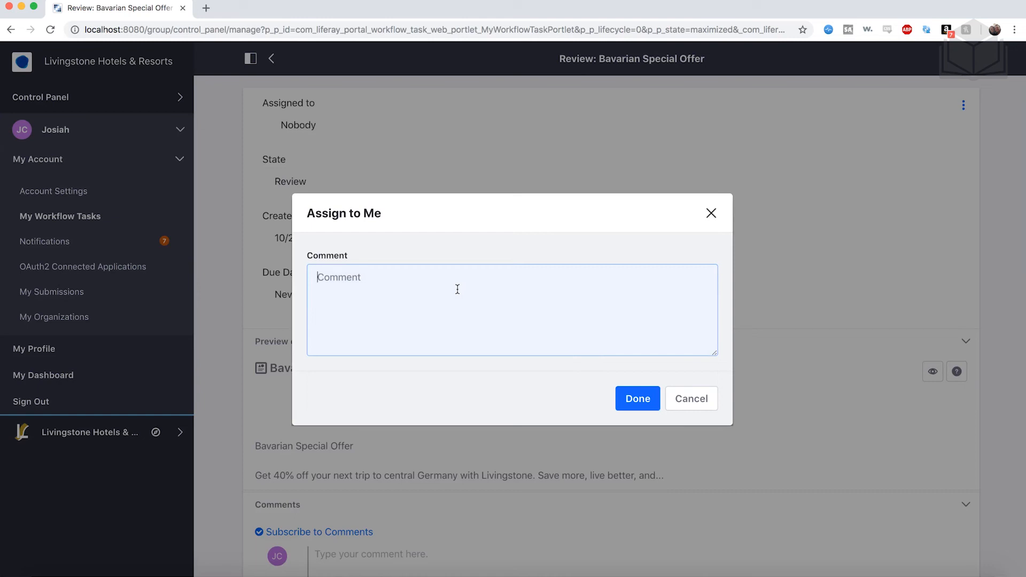
text(Reviewing the offer)
click(638, 400)
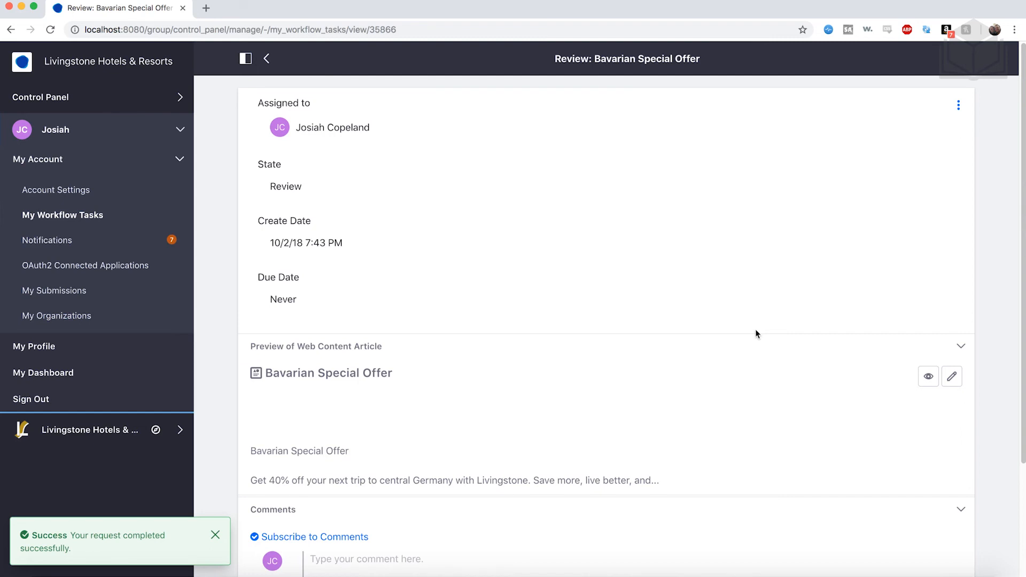
- View the full Bavarian Special Offer article from the review task, check its text and image, and return to the task
click(929, 378)
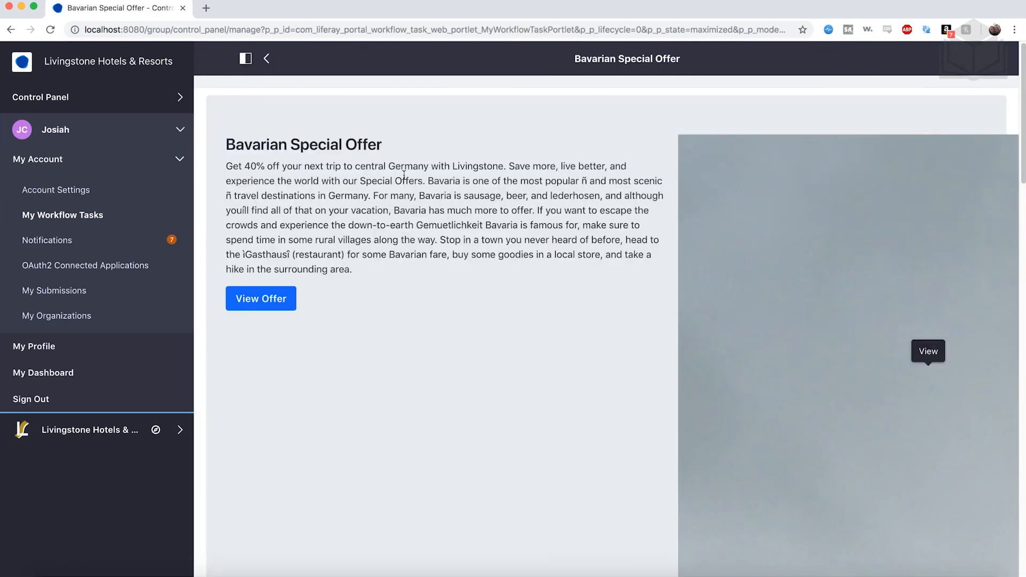
scroll(415, 167, down, 3)
scroll(416, 171, up, 3)
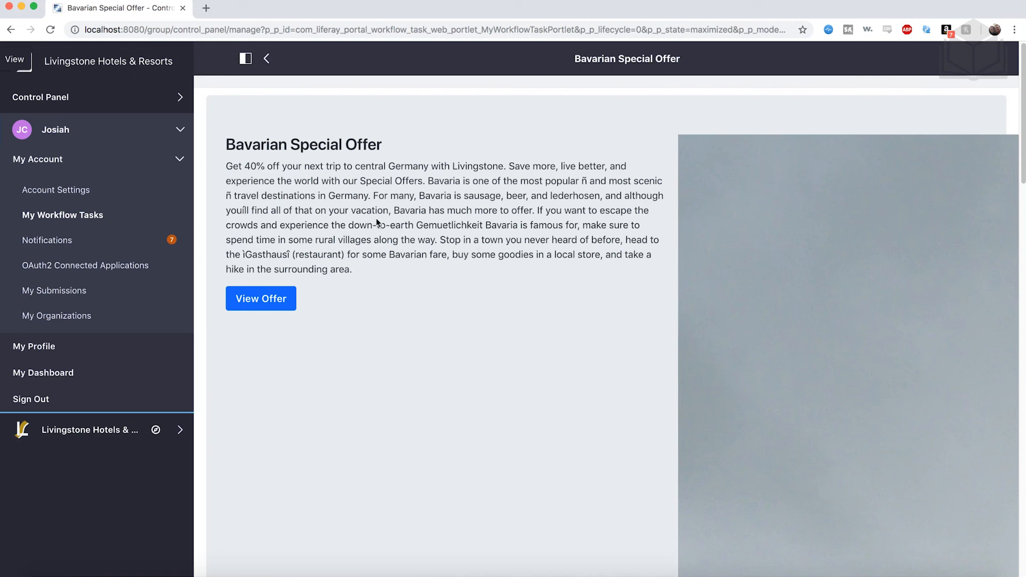
scroll(527, 299, down, 5)
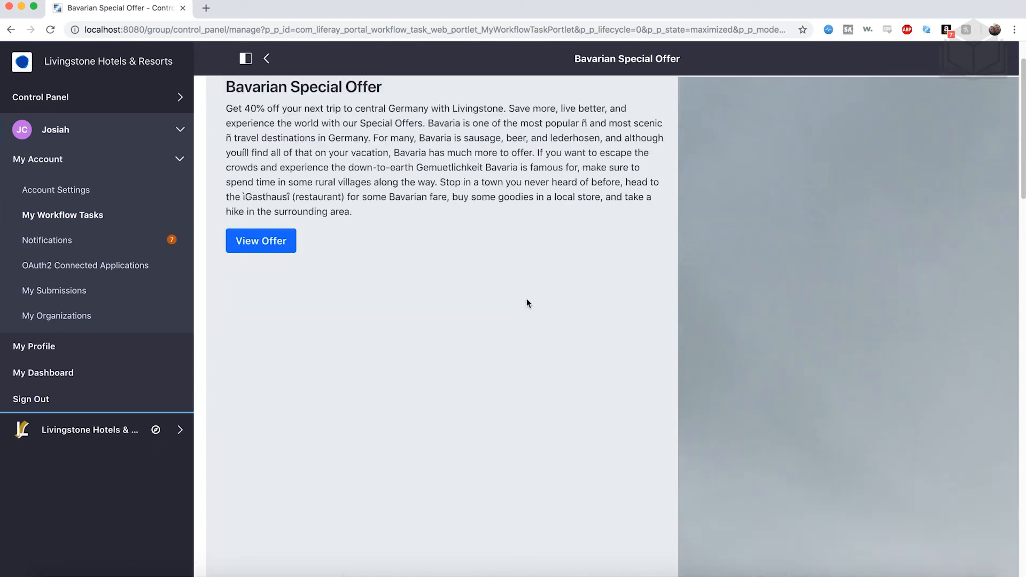
scroll(527, 299, up, 5)
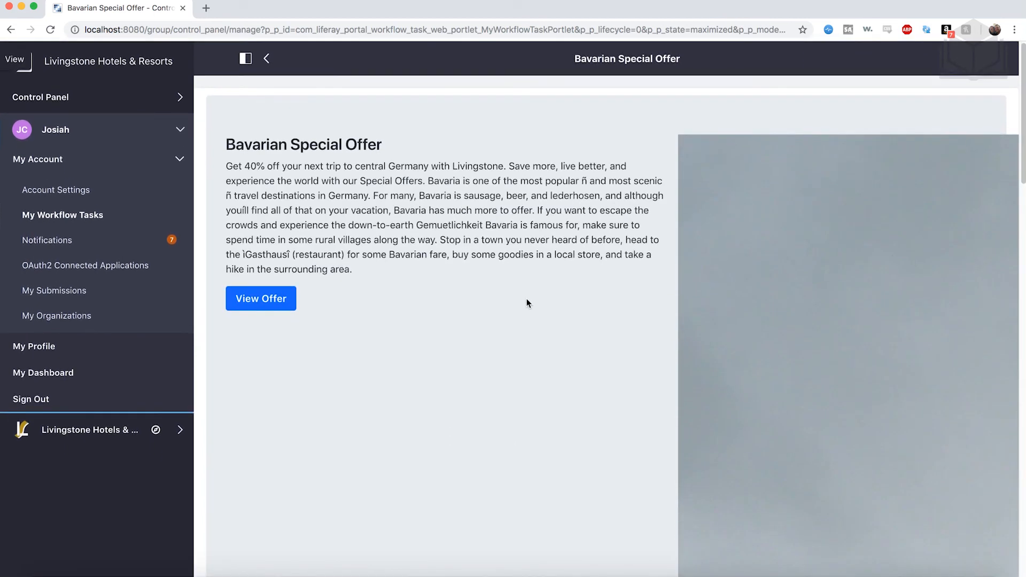
click(267, 58)
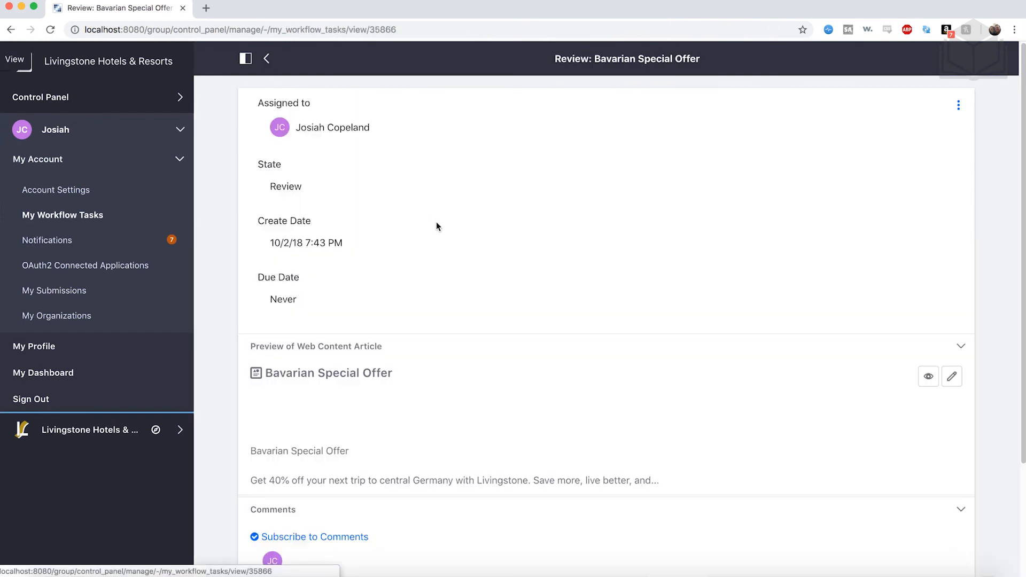
- Approve the Bavarian Special Offer review task with the comment "Looks good!"
click(959, 112)
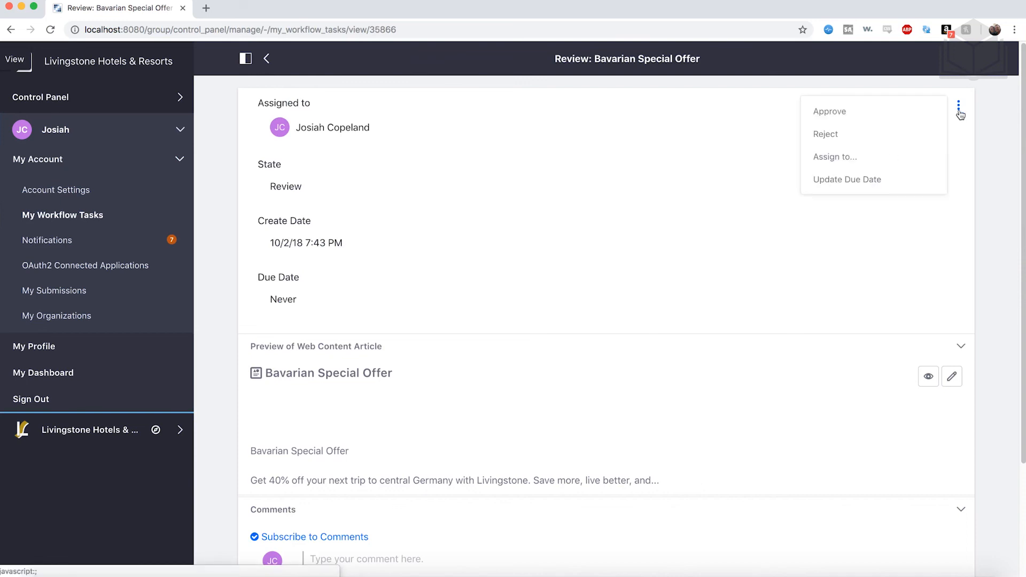
click(851, 111)
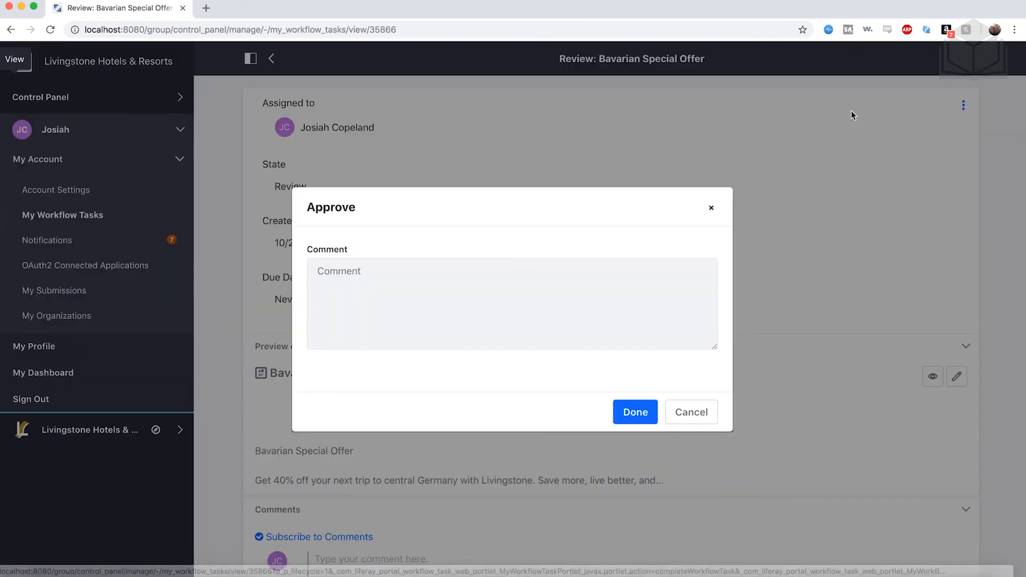
click(451, 335)
text(Looks good!)
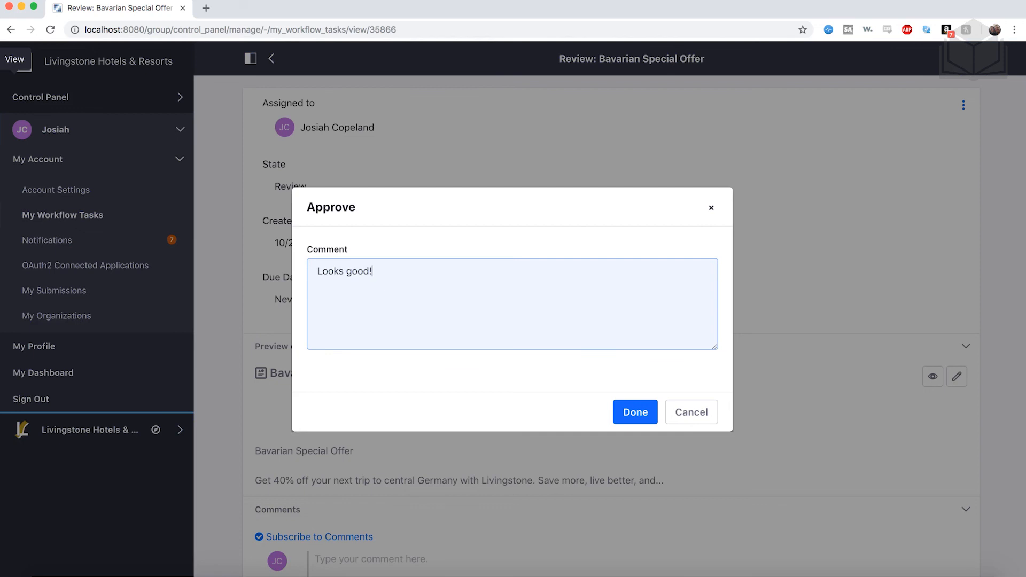
click(636, 412)
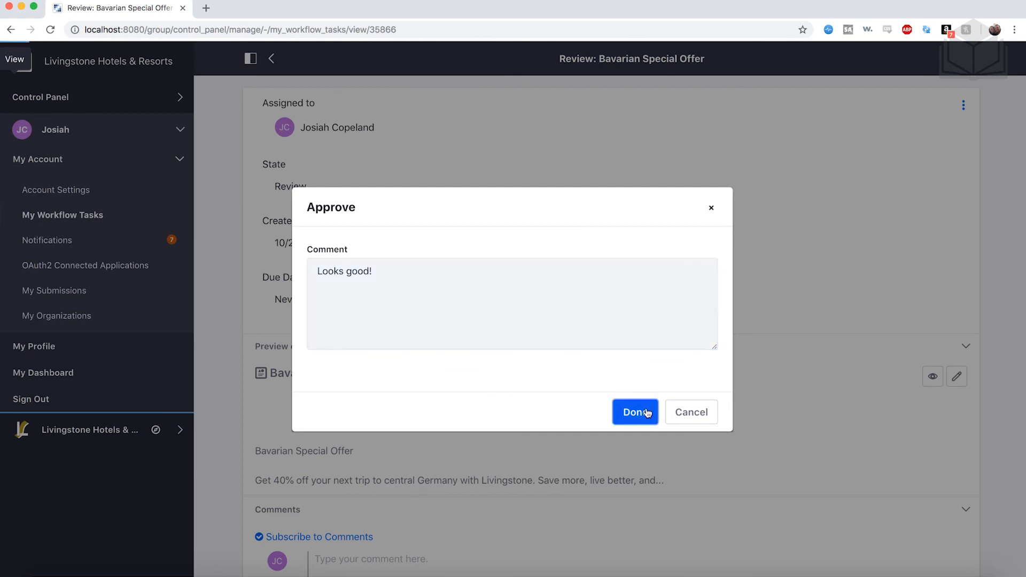